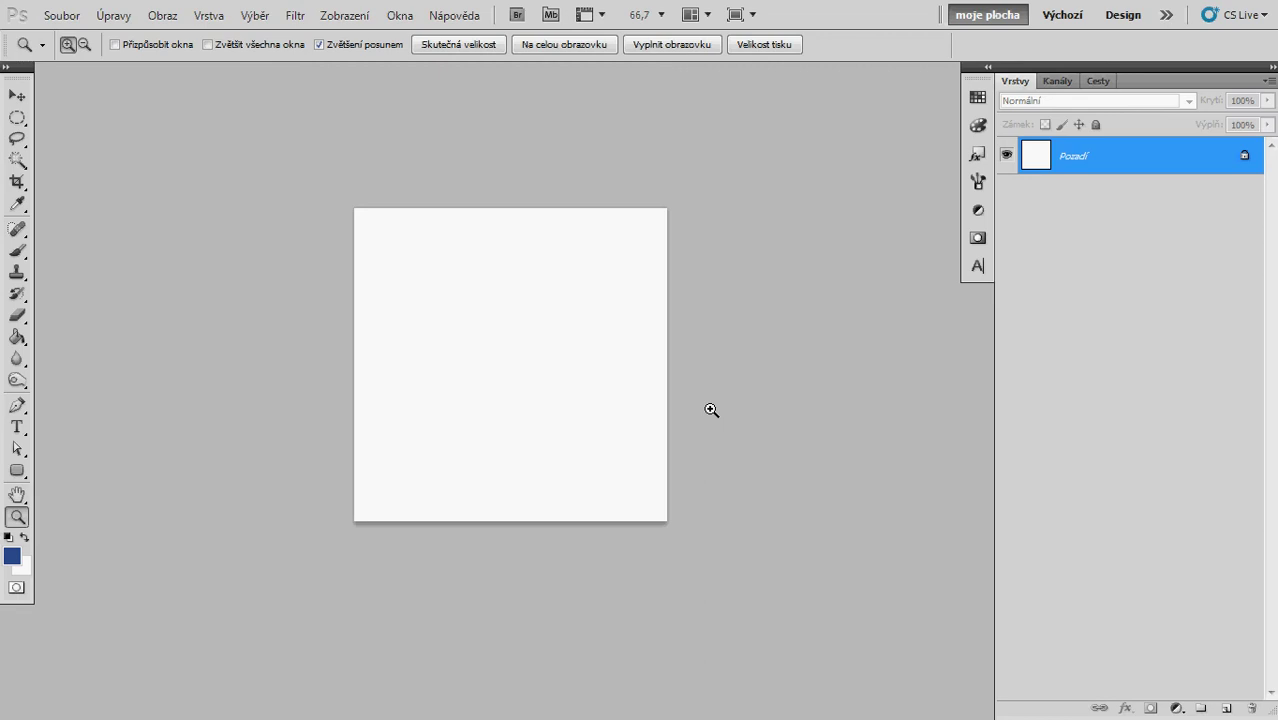
Zoom the blank white canvas to 100% and pan it back to the middle of the window
left_click_drag(679, 402, 656, 402)
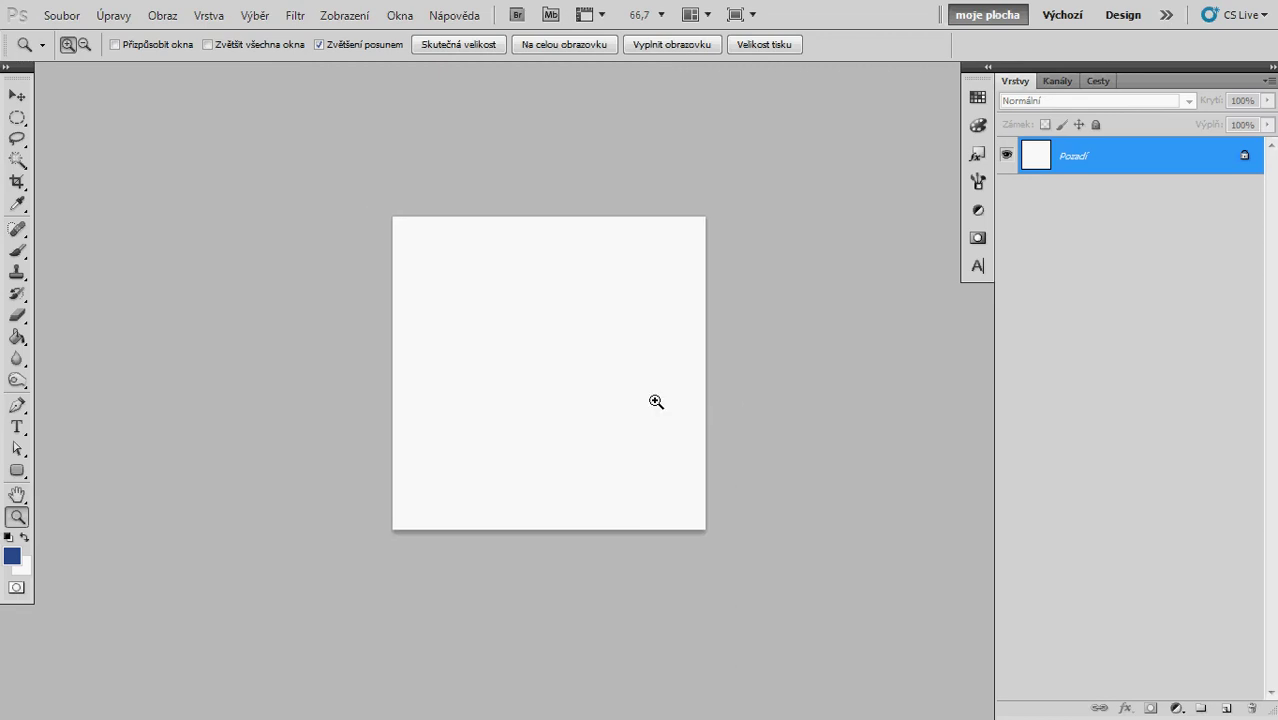
left_click(628, 393)
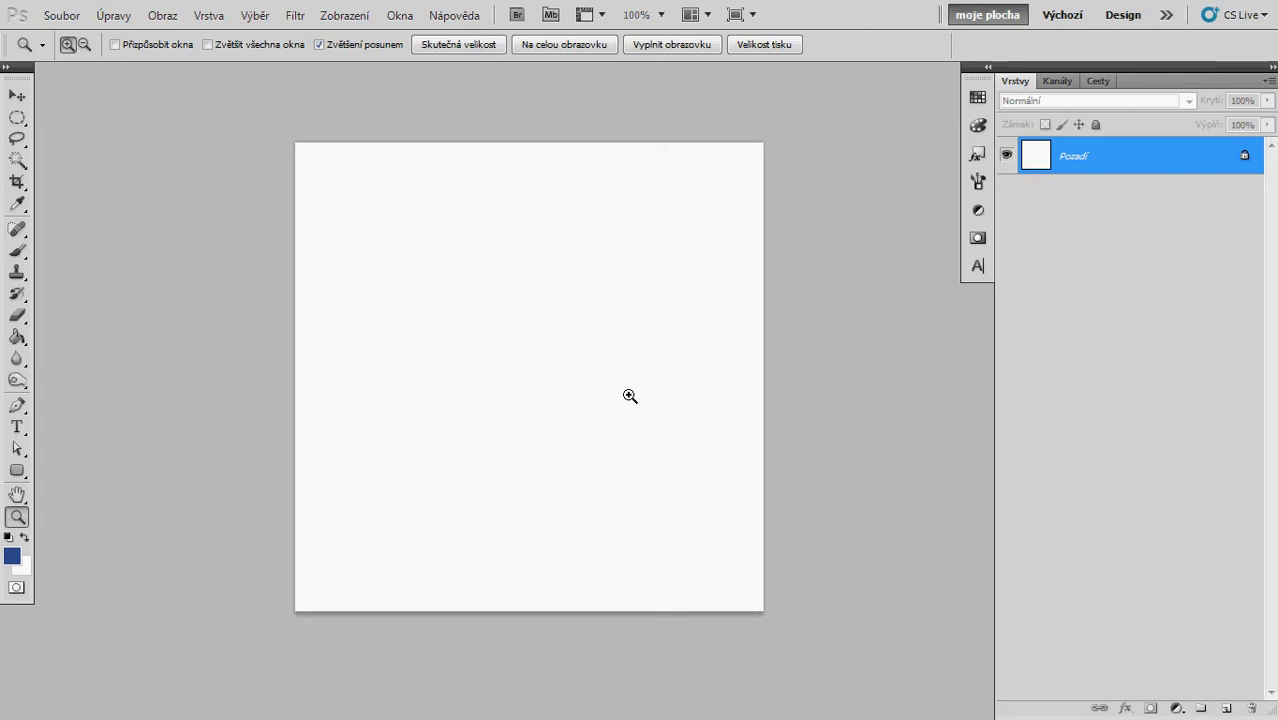
left_click_drag(630, 396, 604, 390)
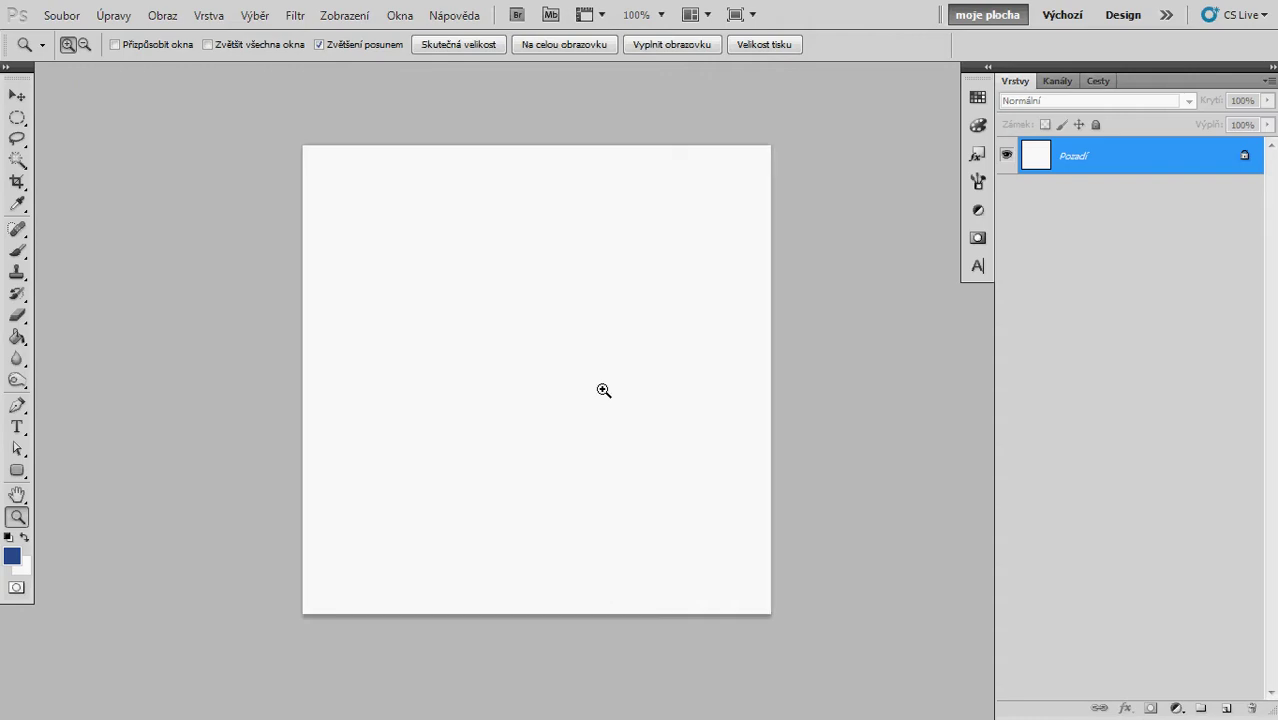
left_click_drag(605, 391, 603, 393)
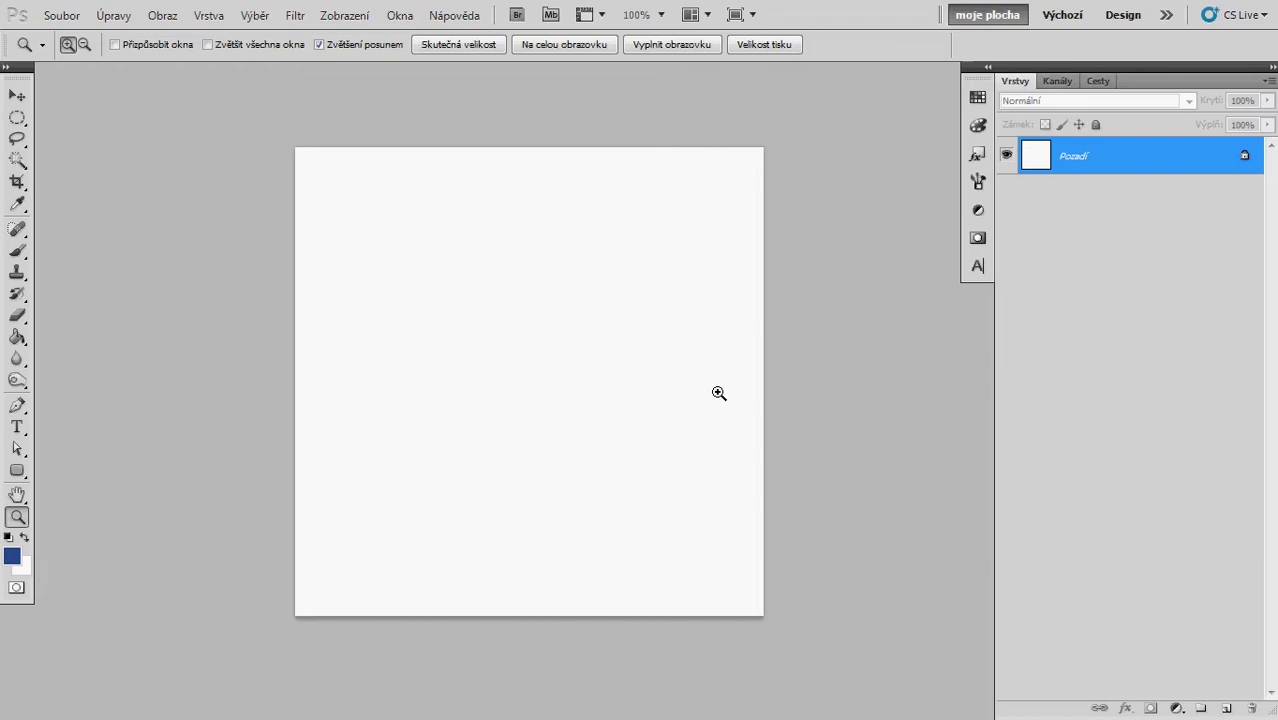
Convert the locked Pozadí background into an ordinary layer named Vrstva 0
double_click(1175, 166)
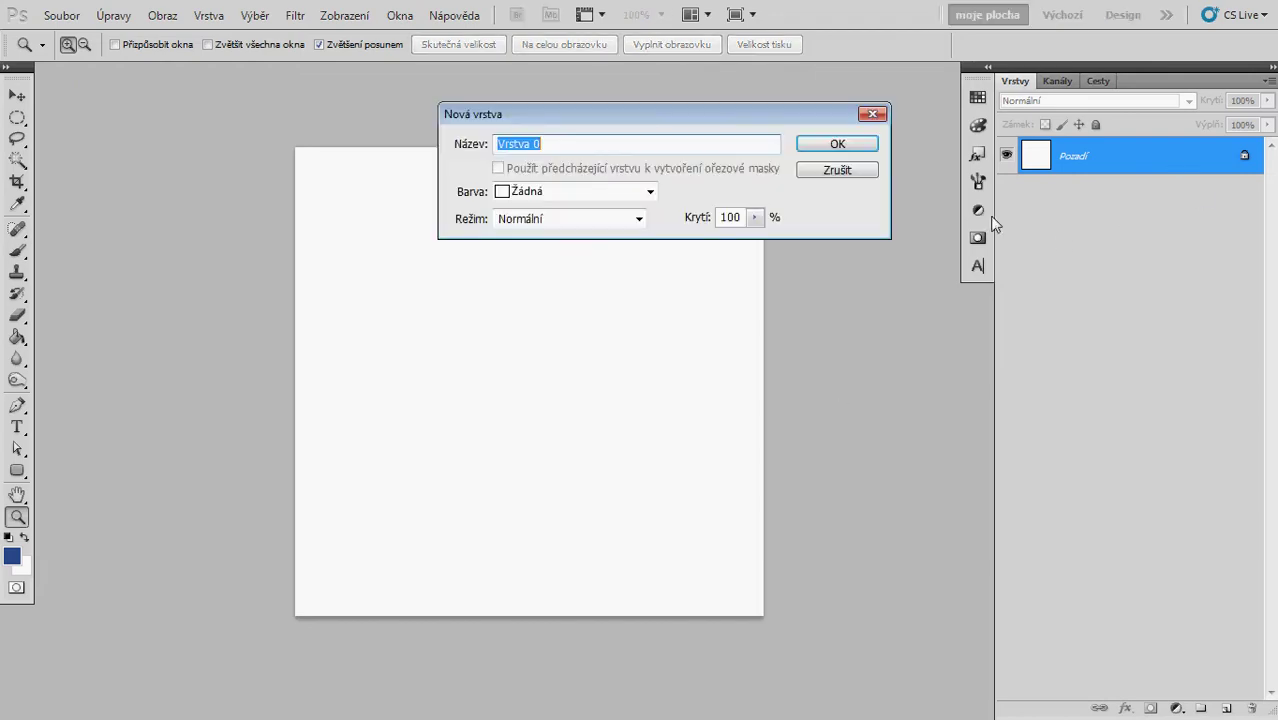
left_click(848, 144)
left_click_drag(616, 339, 602, 334)
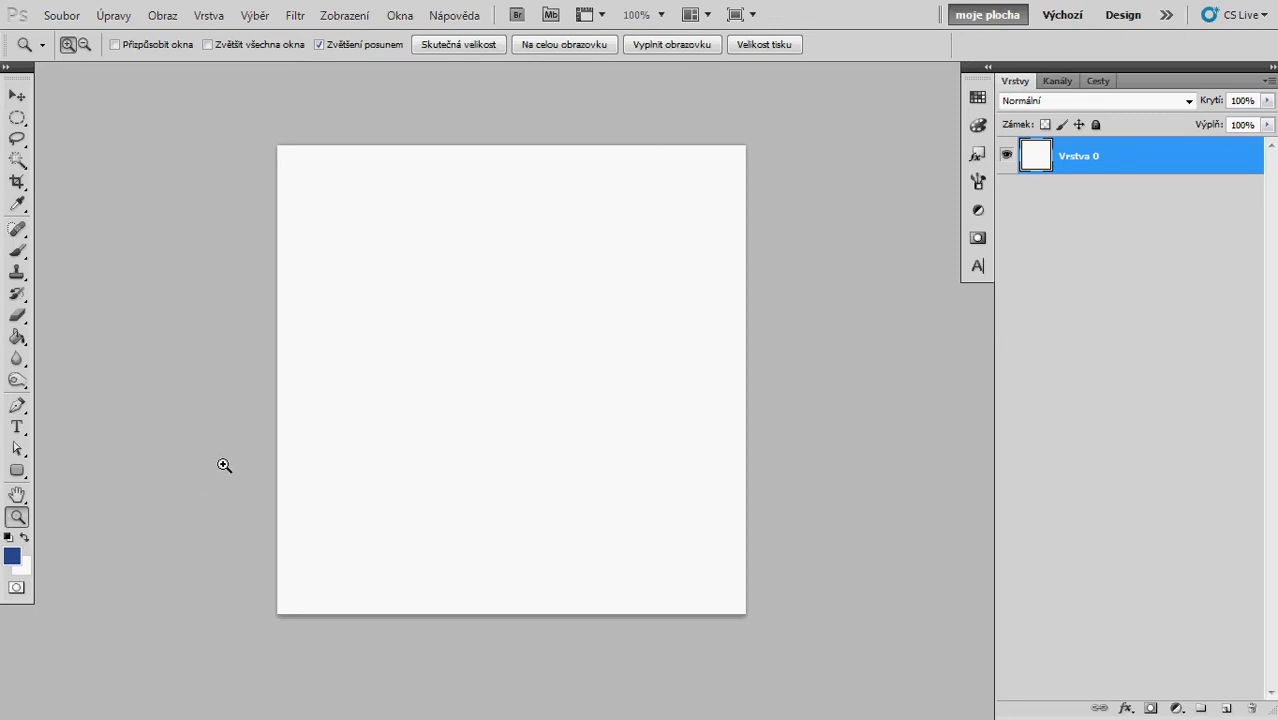
left_click_drag(240, 471, 239, 470)
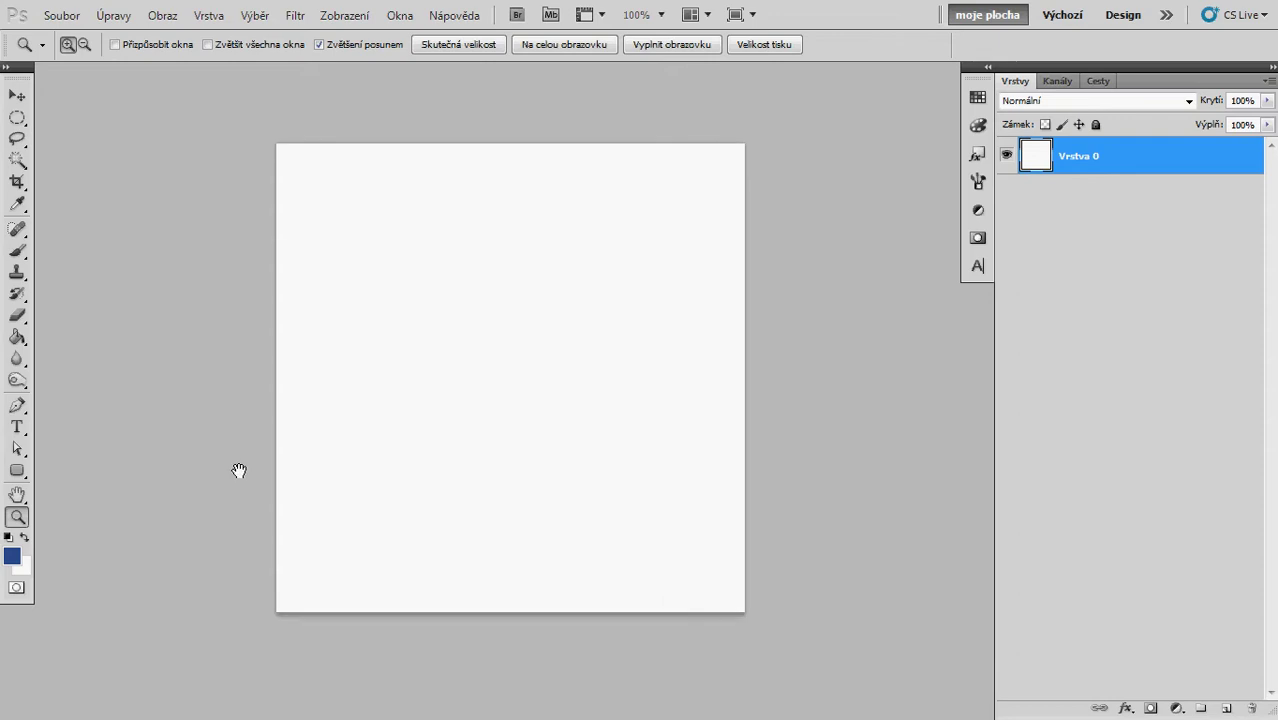
Set the foreground colour to 2b4e8f and bucket-fill the whole canvas with it
left_click(12, 559)
left_click_drag(905, 344, 846, 239)
left_click_drag(1032, 536, 980, 537)
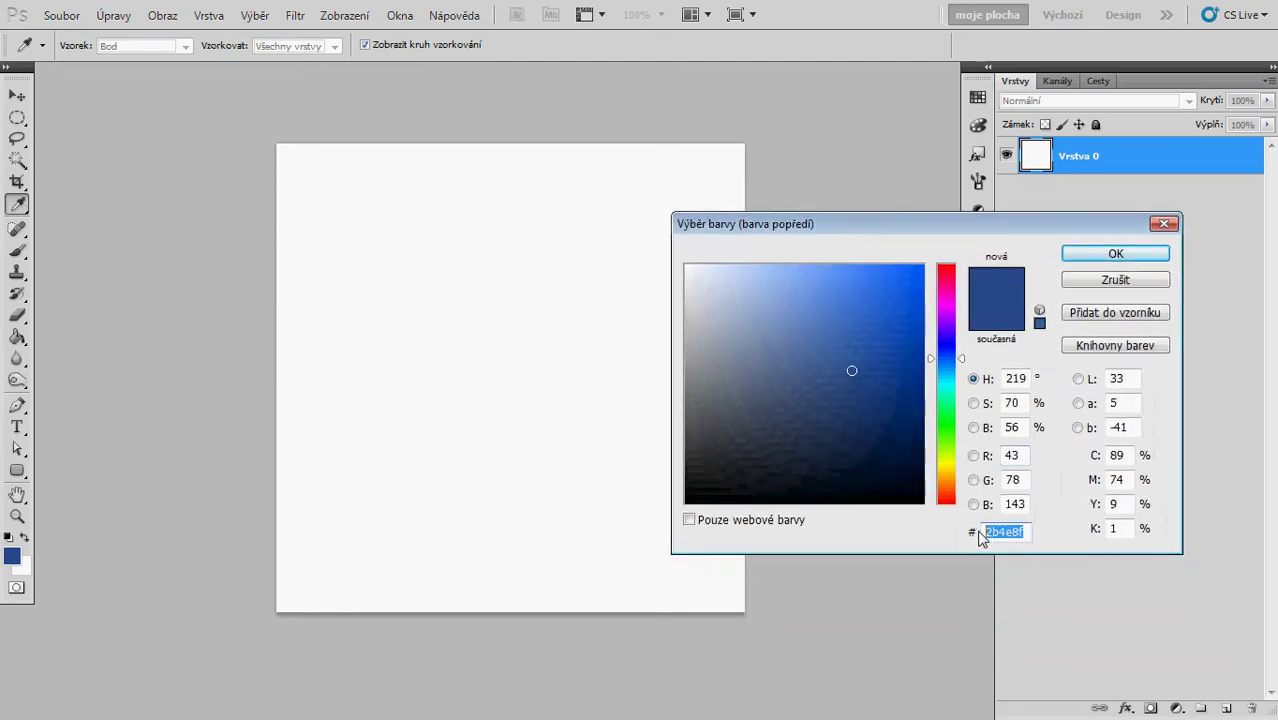
left_click(1113, 254)
key("z")
key("g")
left_click(513, 356)
left_click_drag(546, 370, 535, 370)
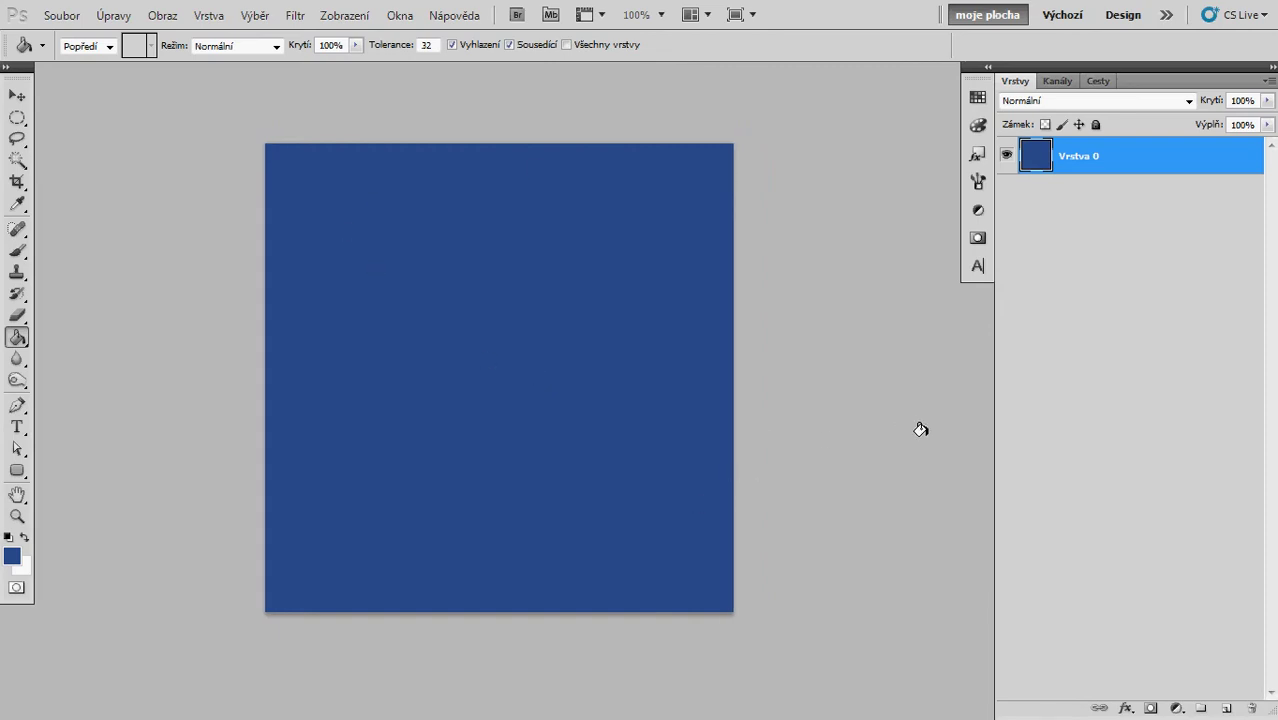
Type a lowercase 'f' on a new layer and colour it white
left_click(1226, 708)
key("t")
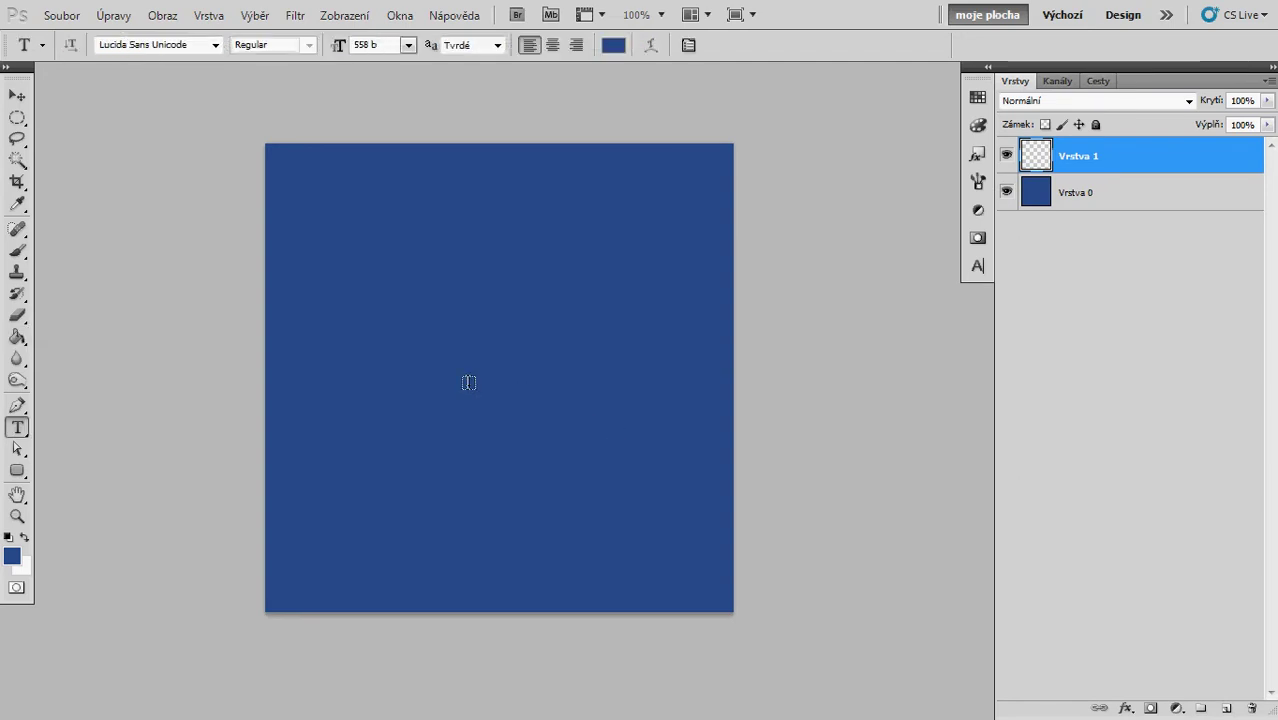
left_click(455, 380)
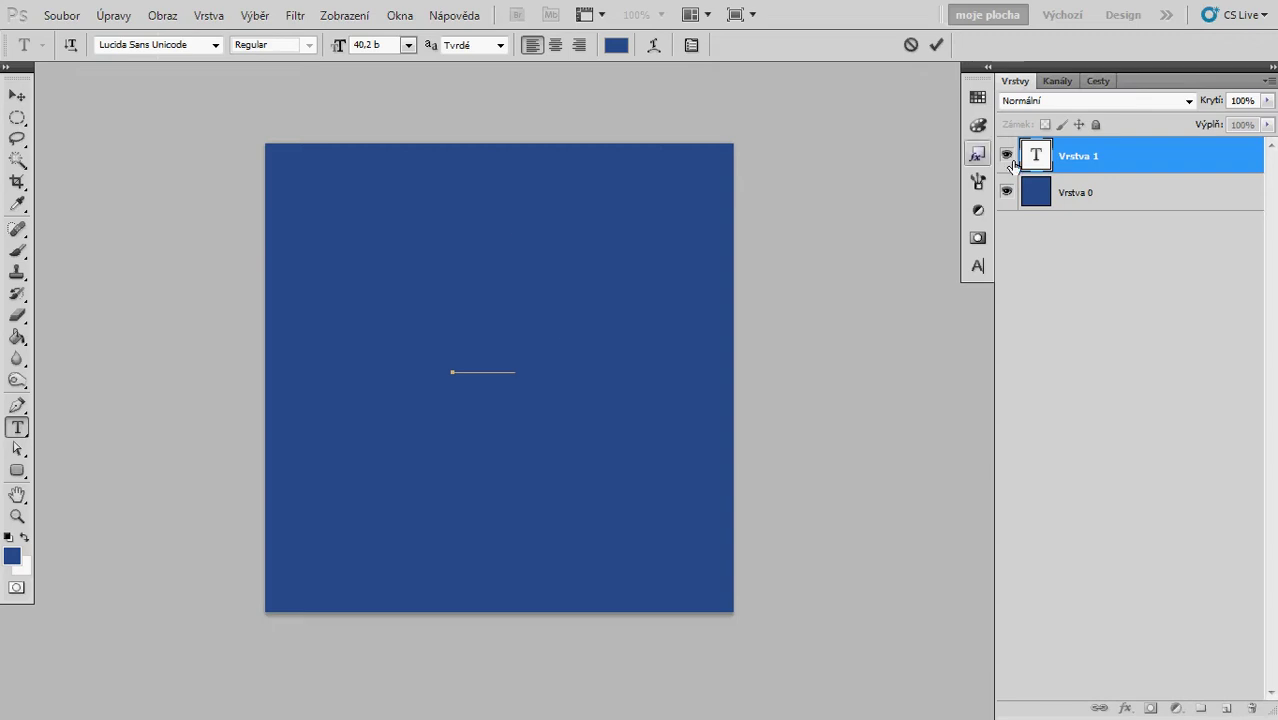
left_click(1130, 212)
left_click(1058, 158)
double_click(1058, 158)
left_click(978, 97)
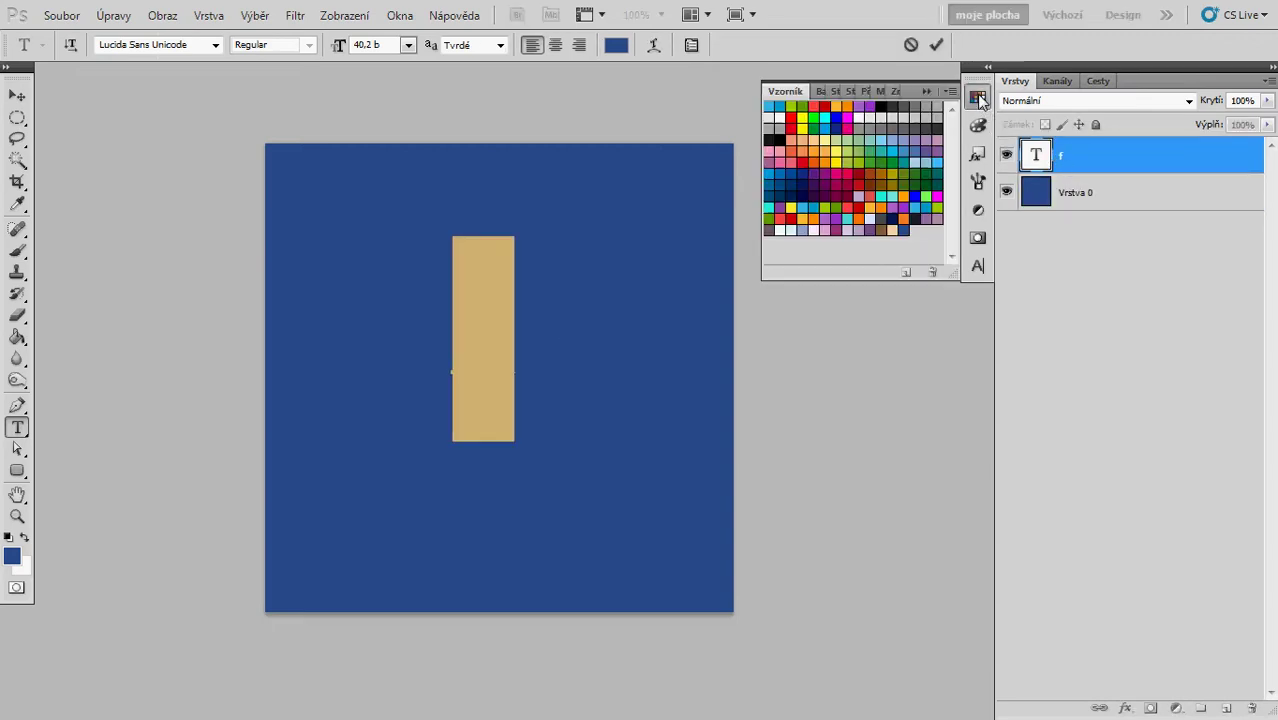
left_click(863, 127)
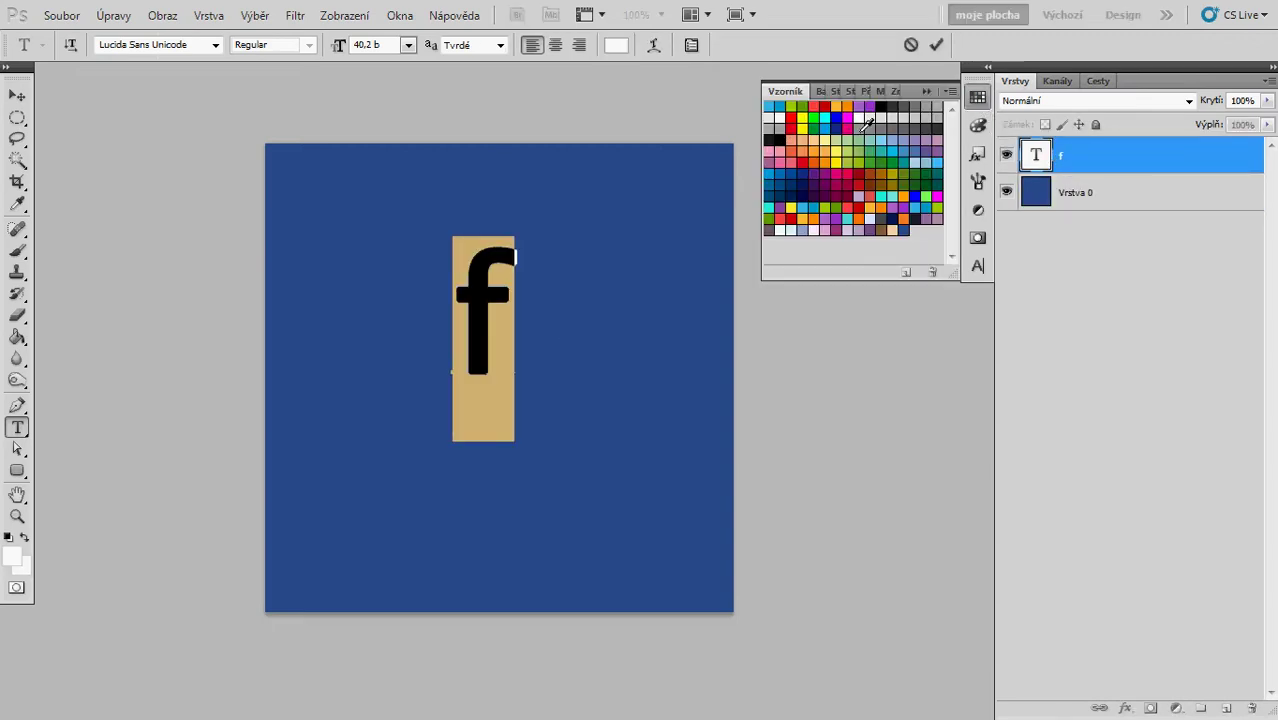
left_click(1158, 195)
left_click(1150, 157)
Free-transform the f, enlarging it to about 485%
key("ctrl+t")
left_click_drag(450, 450, 388, 640)
left_click_drag(548, 221, 555, 130)
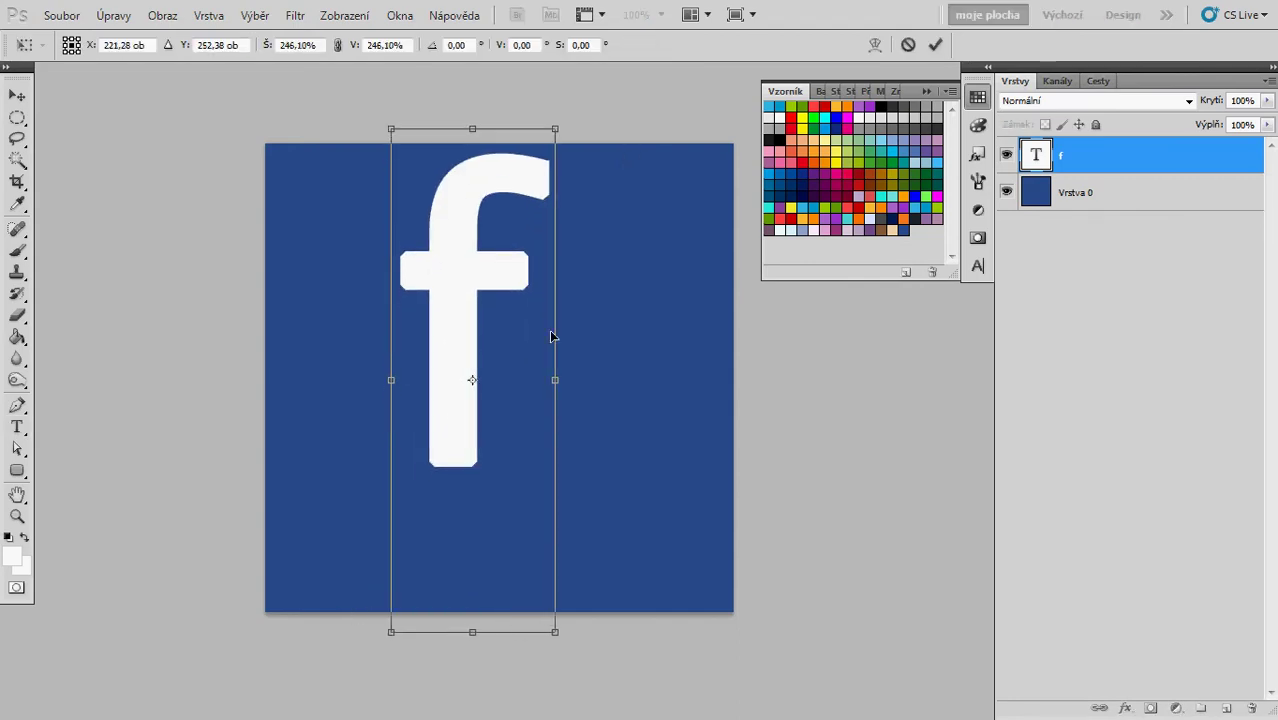
left_click_drag(396, 633, 228, 667)
left_click_drag(494, 285, 508, 456)
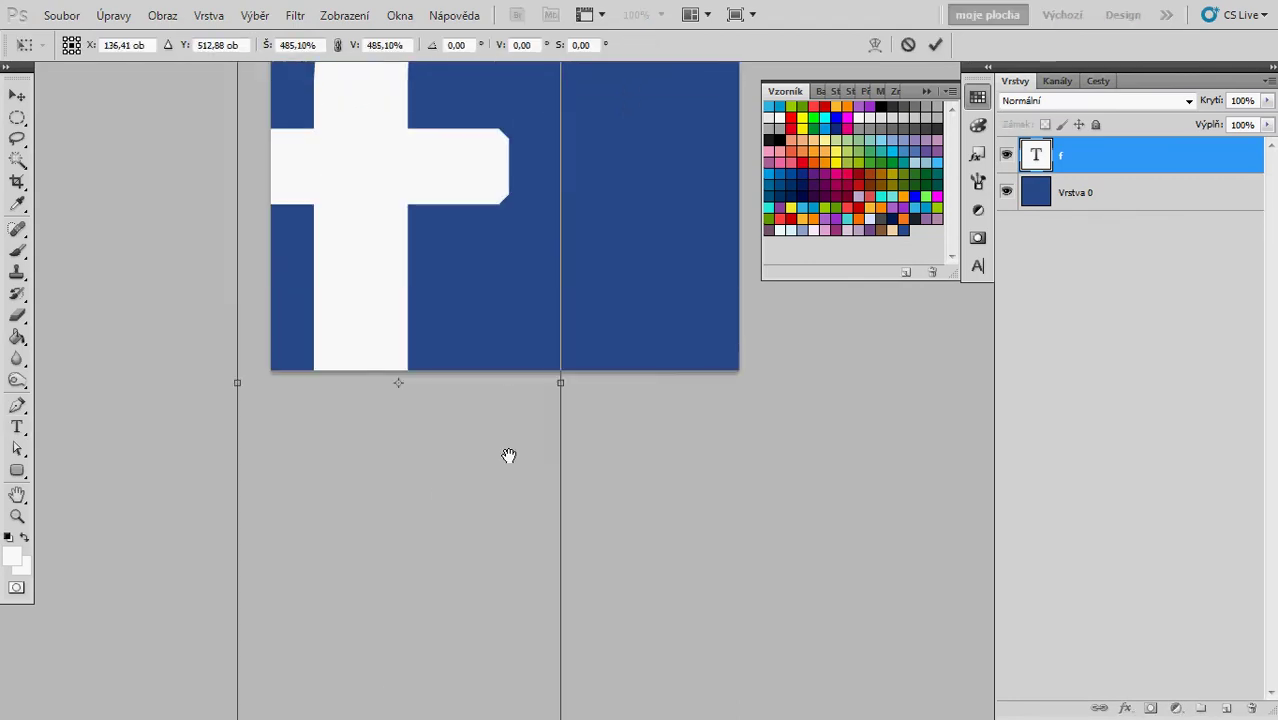
key("Return")
Zoom out and rescale the f to about 66%, centred on the blue square
key("z")
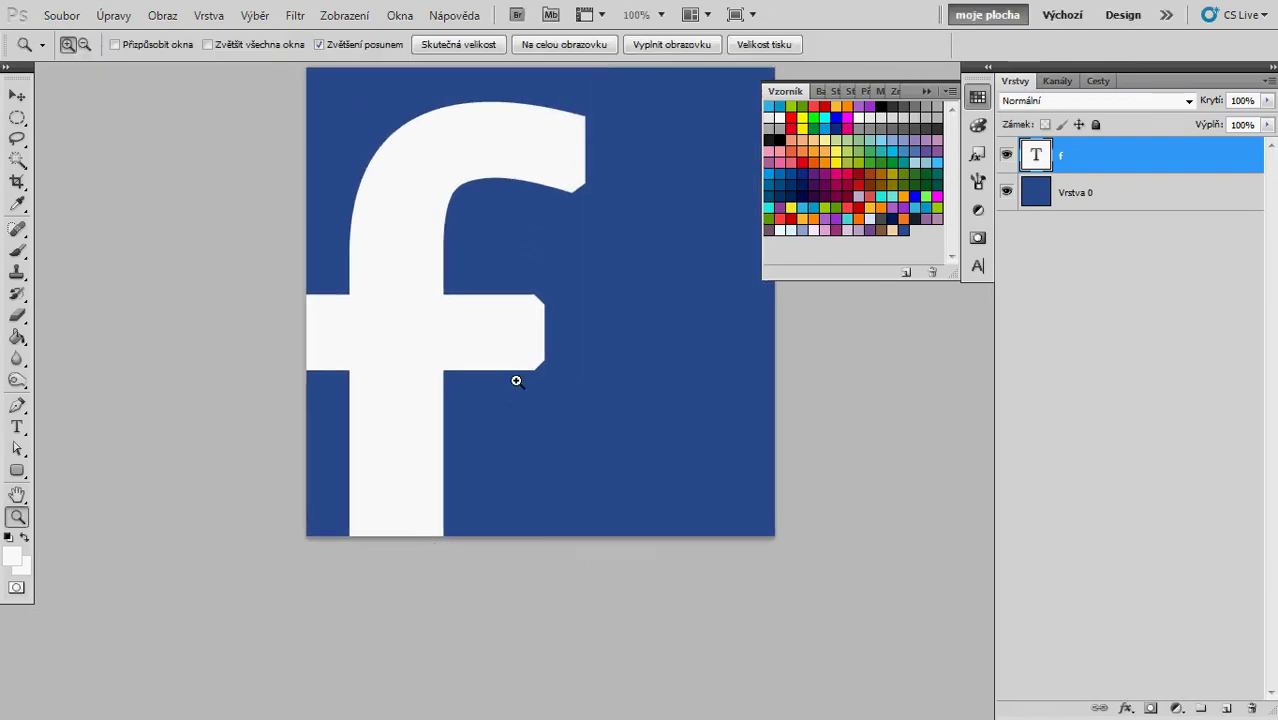
left_click(528, 379, "alt")
key("ctrl+t")
left_click_drag(380, 172, 502, 266)
mouse_move(600, 192)
left_mouse_down()
mouse_move(605, 176)
mouse_move(618, 183)
left_mouse_up()
key("Return")
key("z")
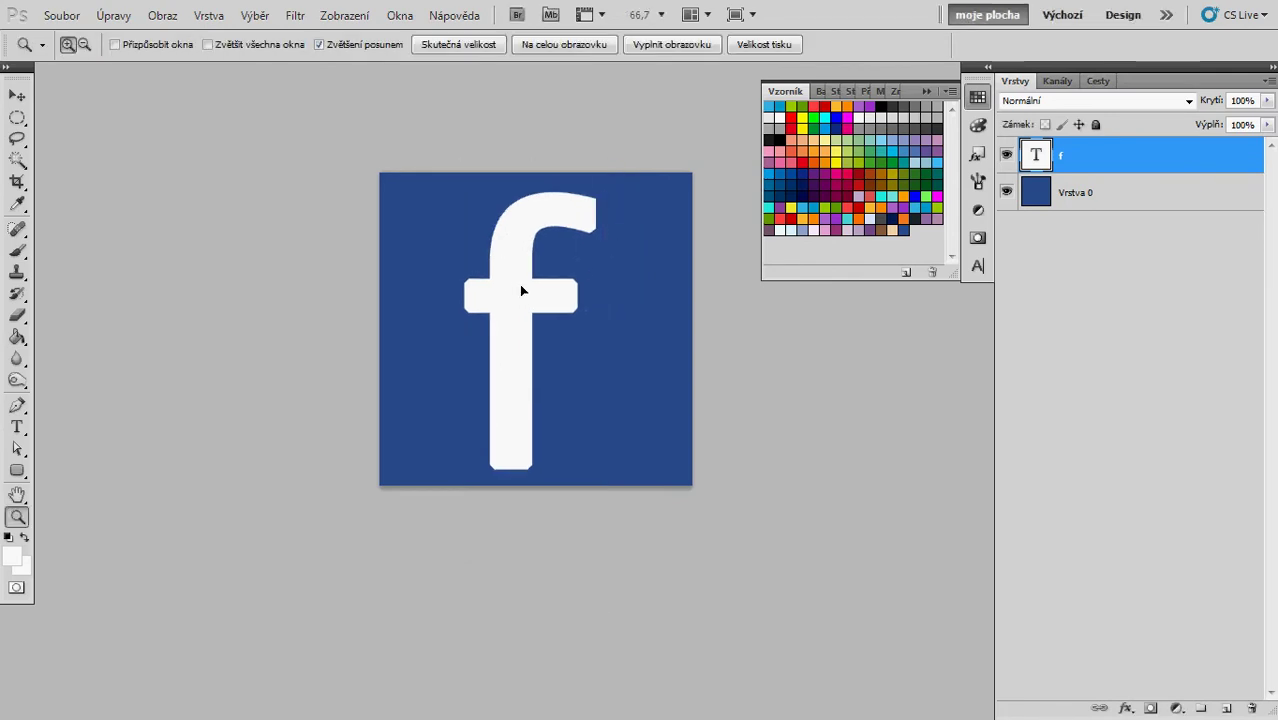
left_click_drag(565, 298, 513, 320)
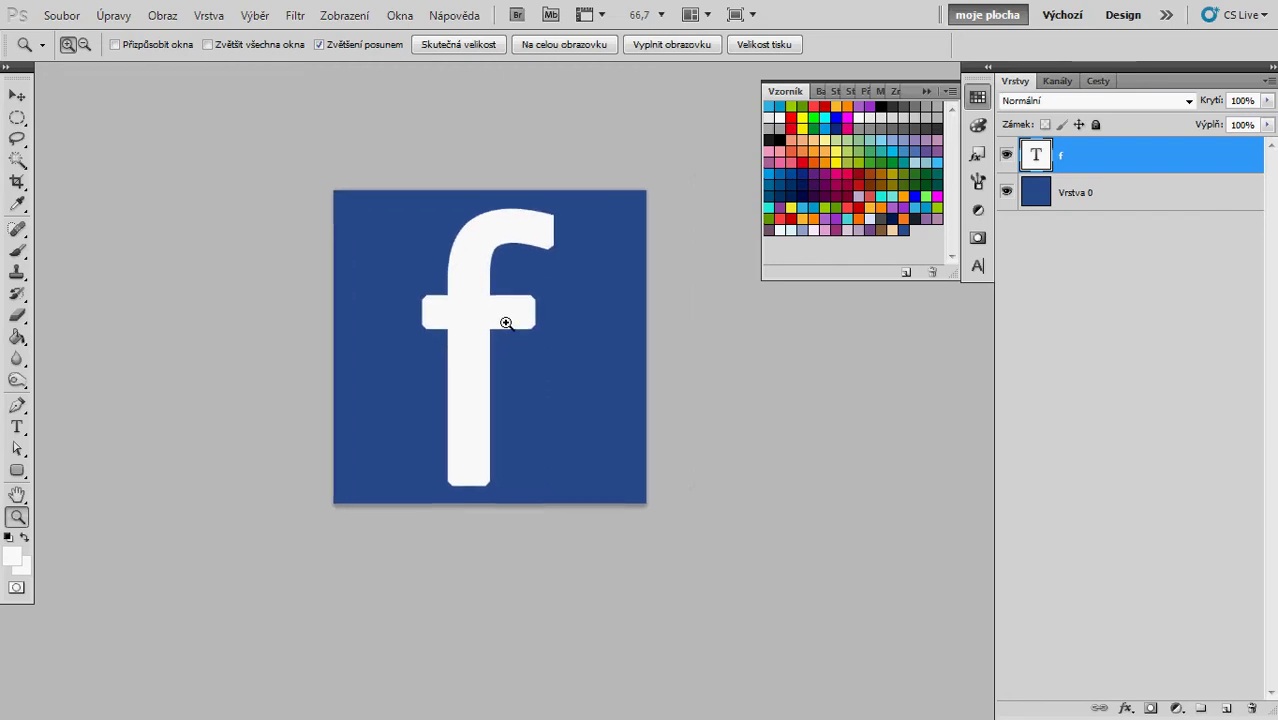
double_click(1036, 158)
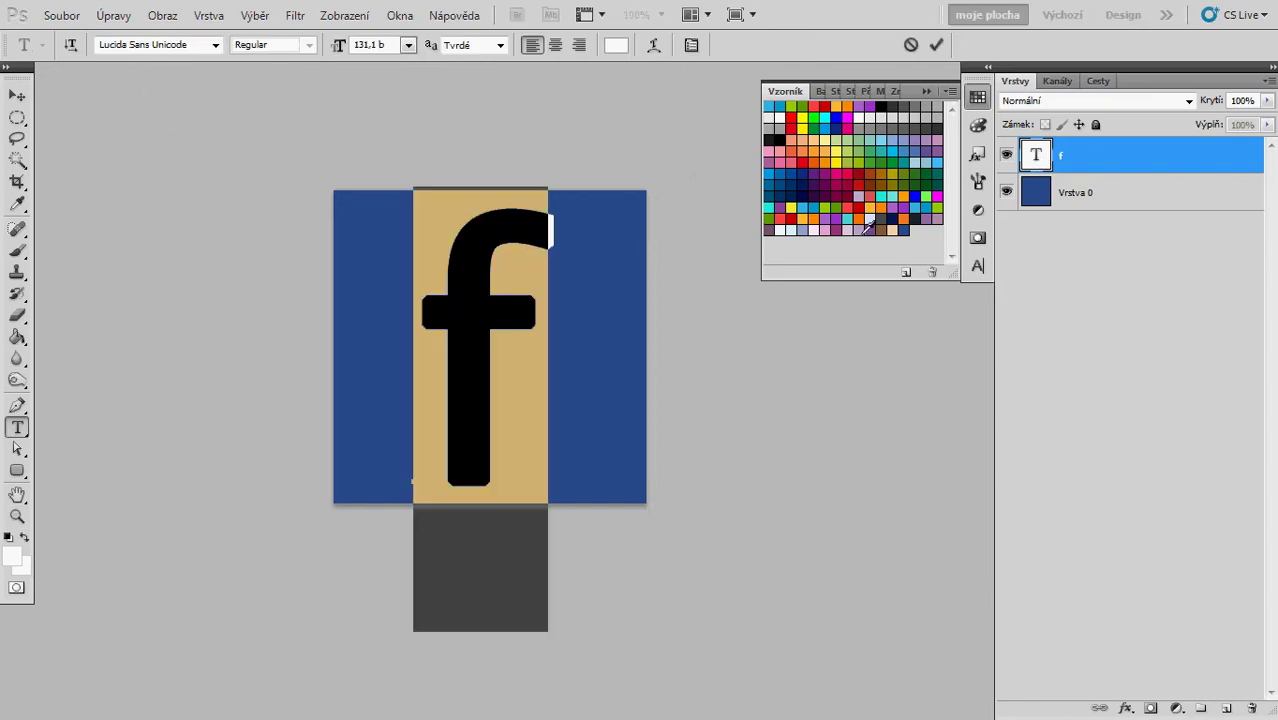
left_click(1125, 200)
left_click(1133, 171)
left_click_drag(537, 304, 512, 333)
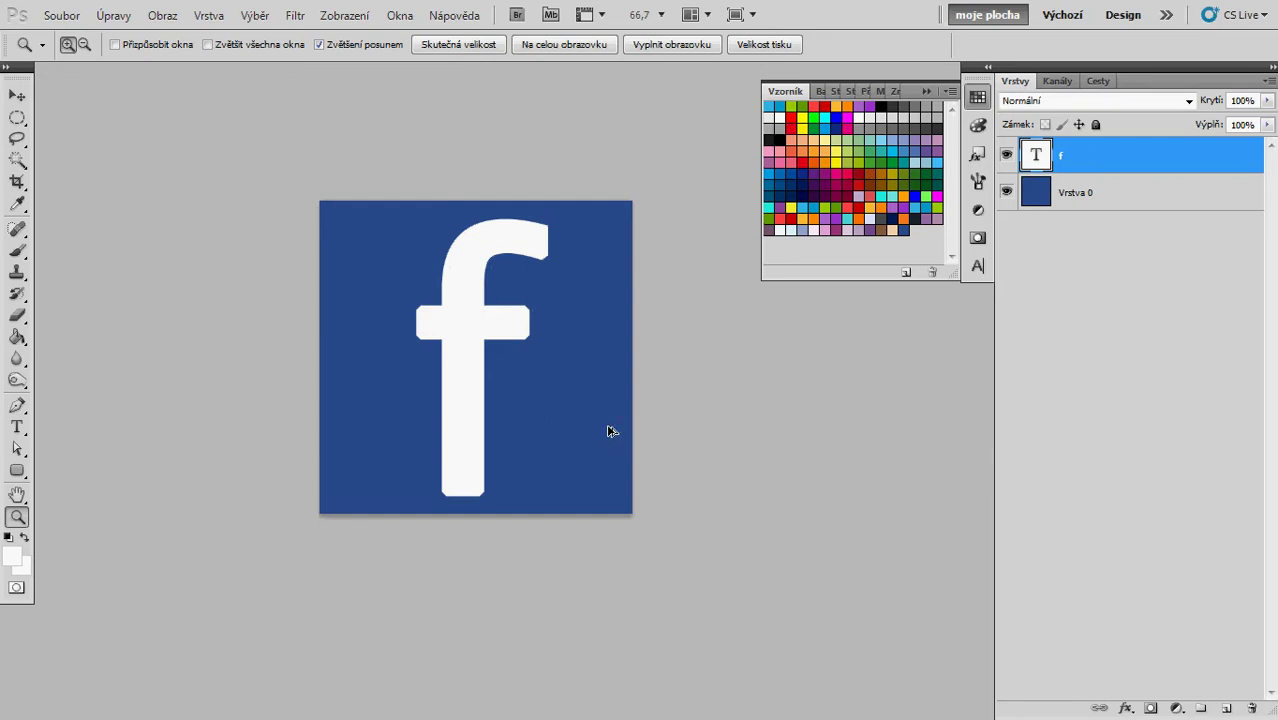
Add a new layer and draw a closed curved path across the icon's upper half
key("p")
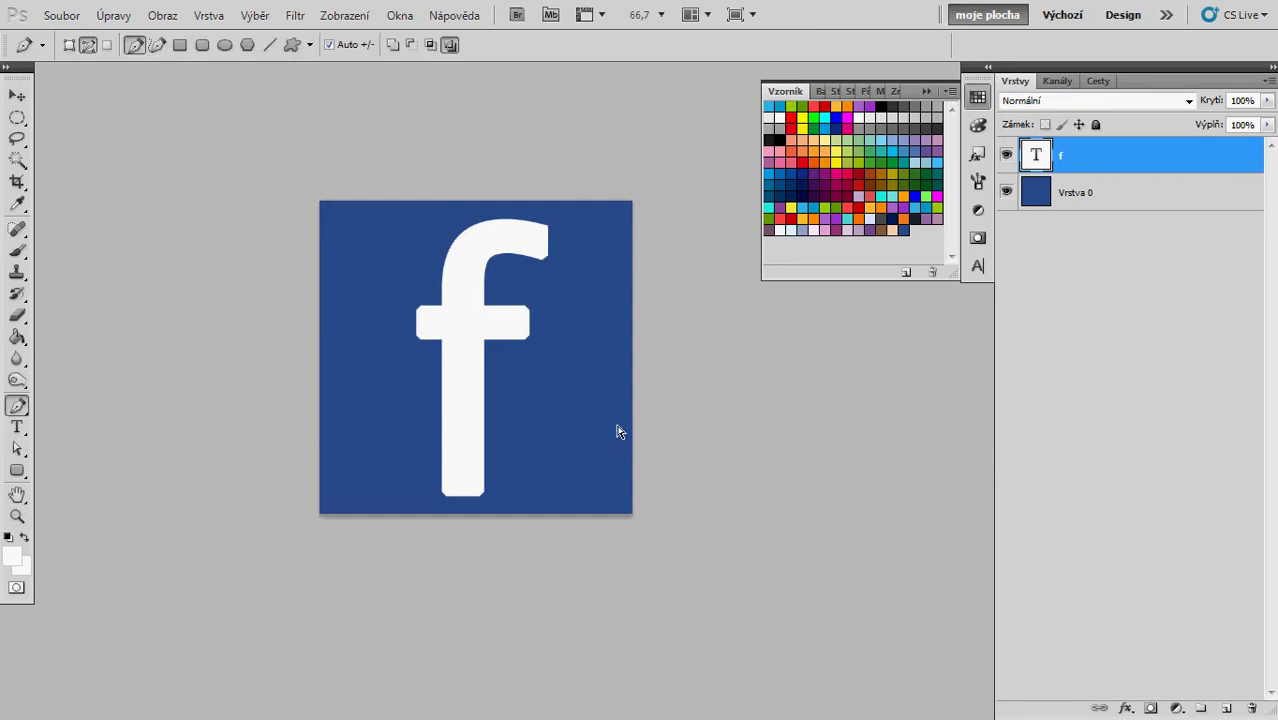
key("ctrl+shift+alt+n")
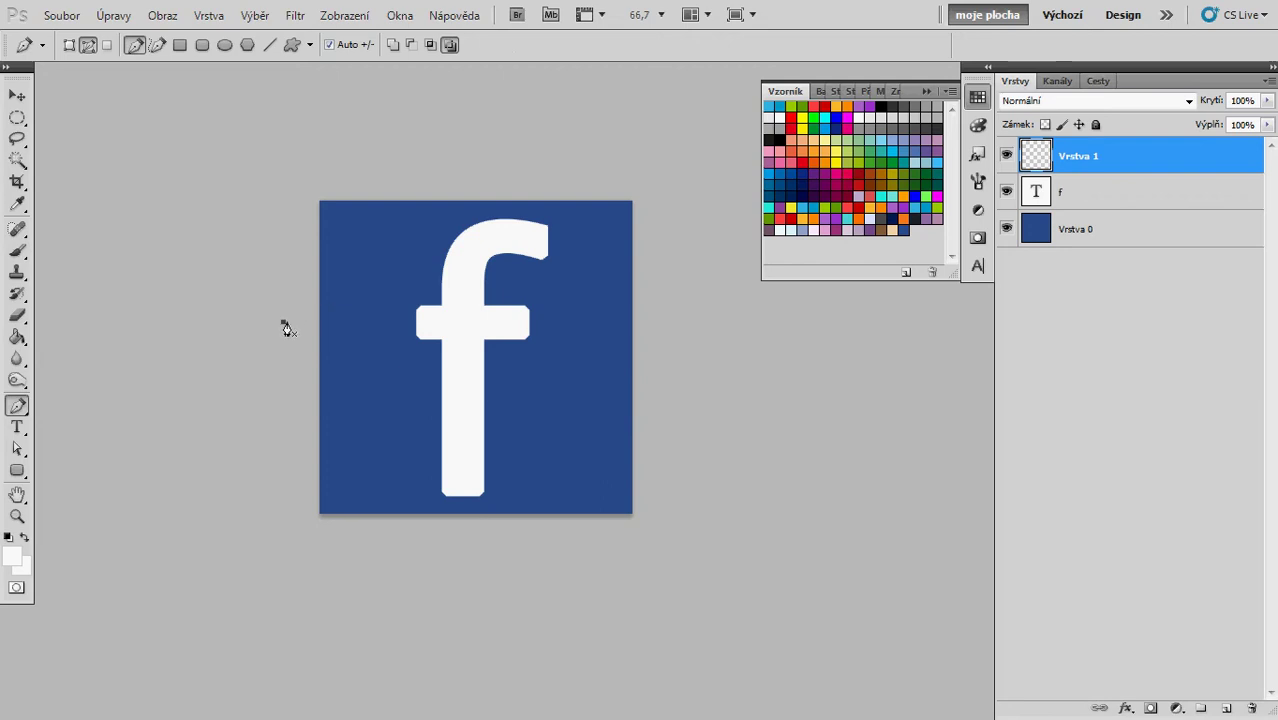
left_click_drag(677, 275, 777, 151)
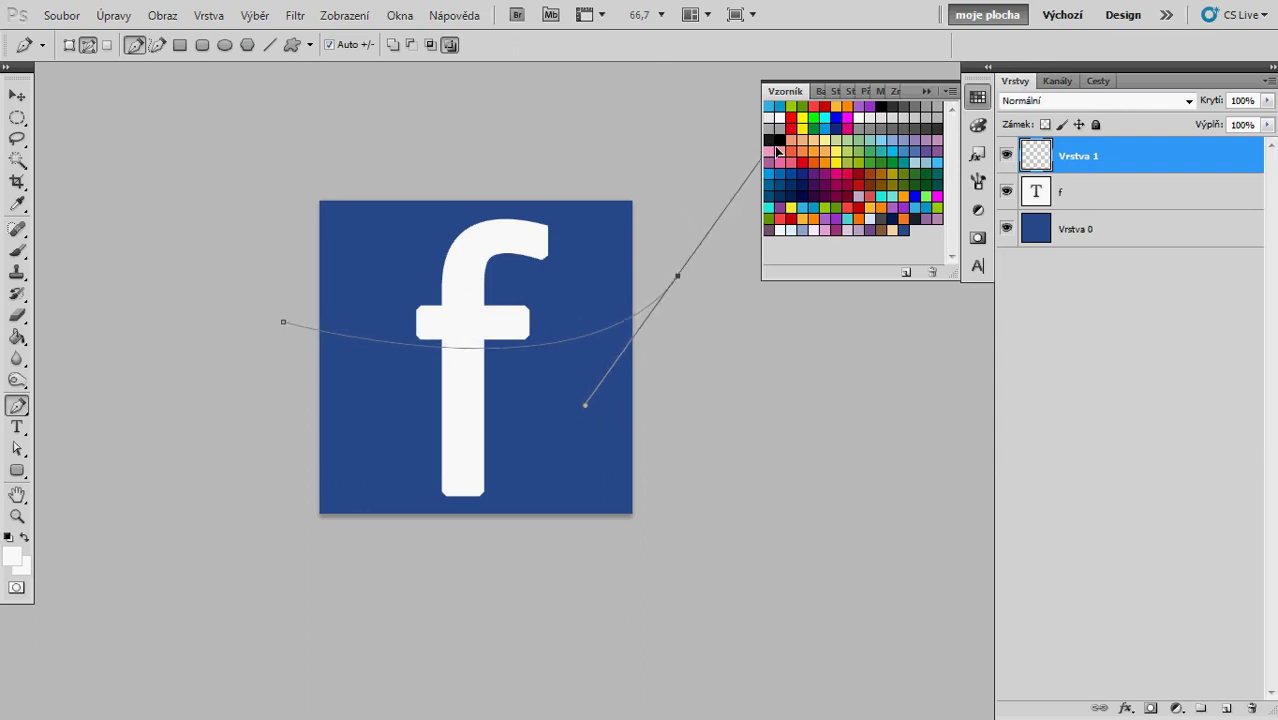
left_click_drag(551, 146, 500, 142)
left_click(324, 169)
left_click_drag(276, 235, 274, 245)
left_click(284, 324)
Turn the path into a selection with 0 feather via Vytvořit výběr…
right_click(396, 270)
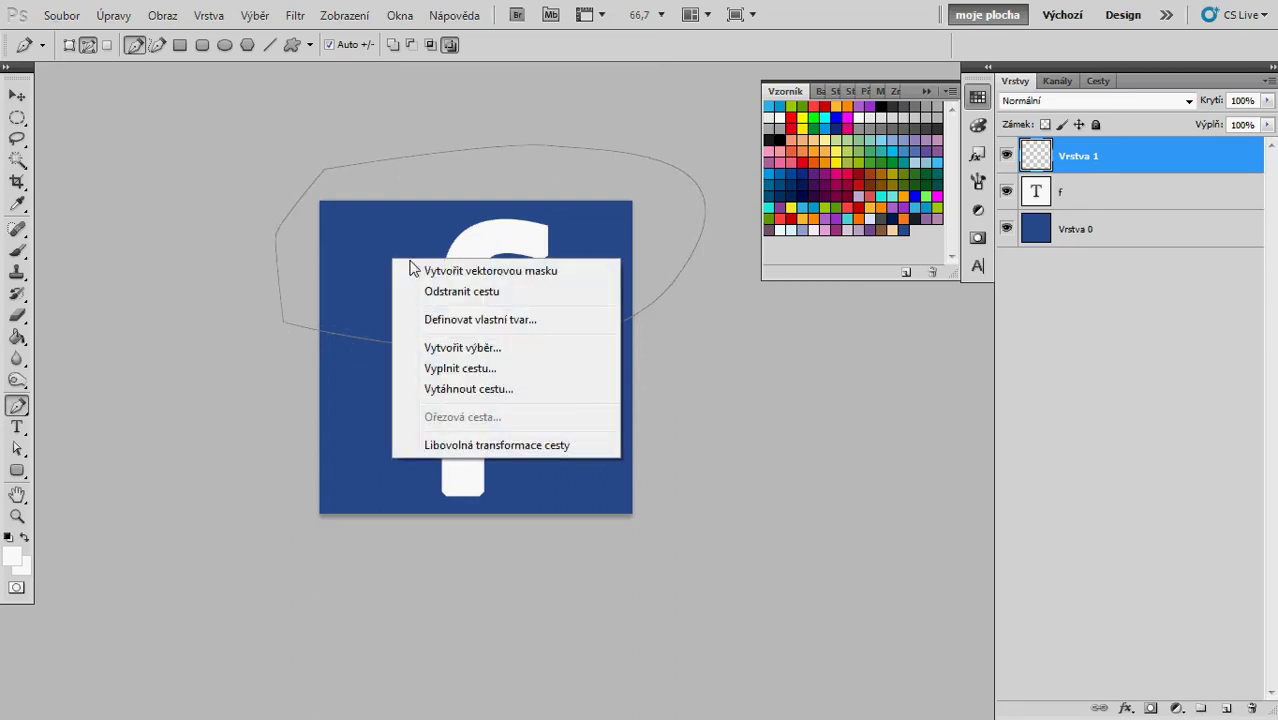
left_click(525, 422)
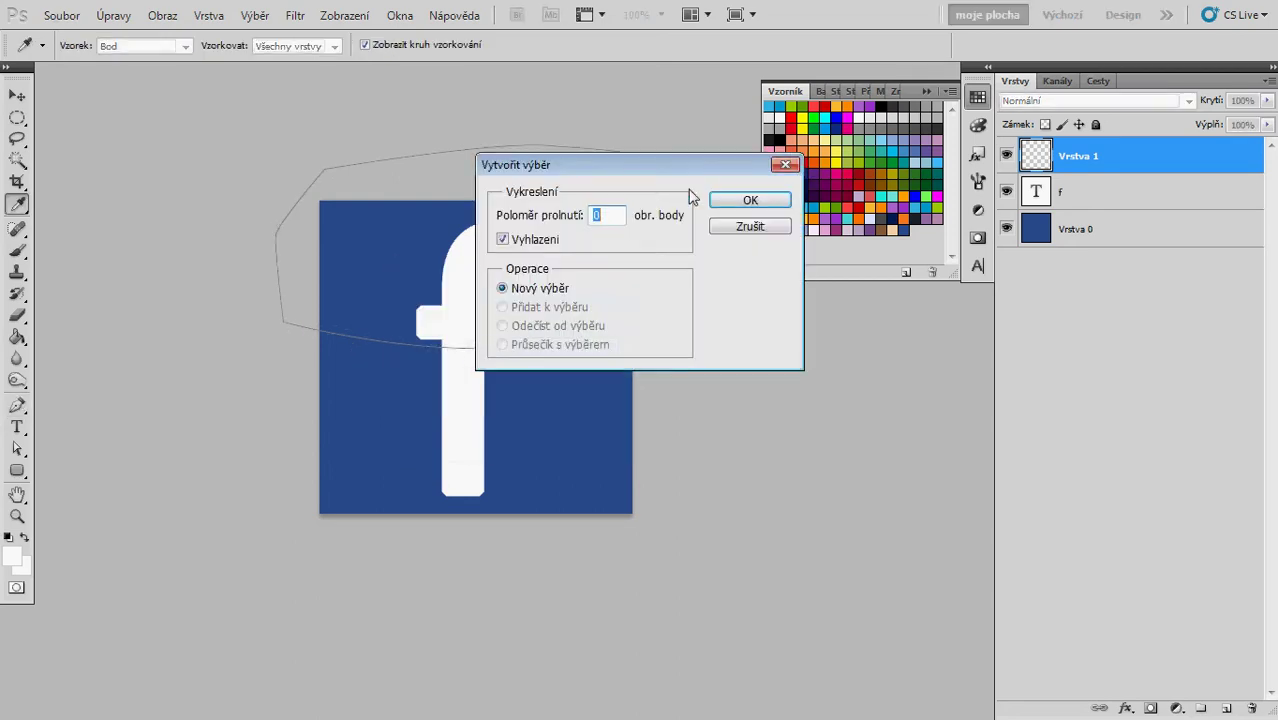
left_click(749, 200)
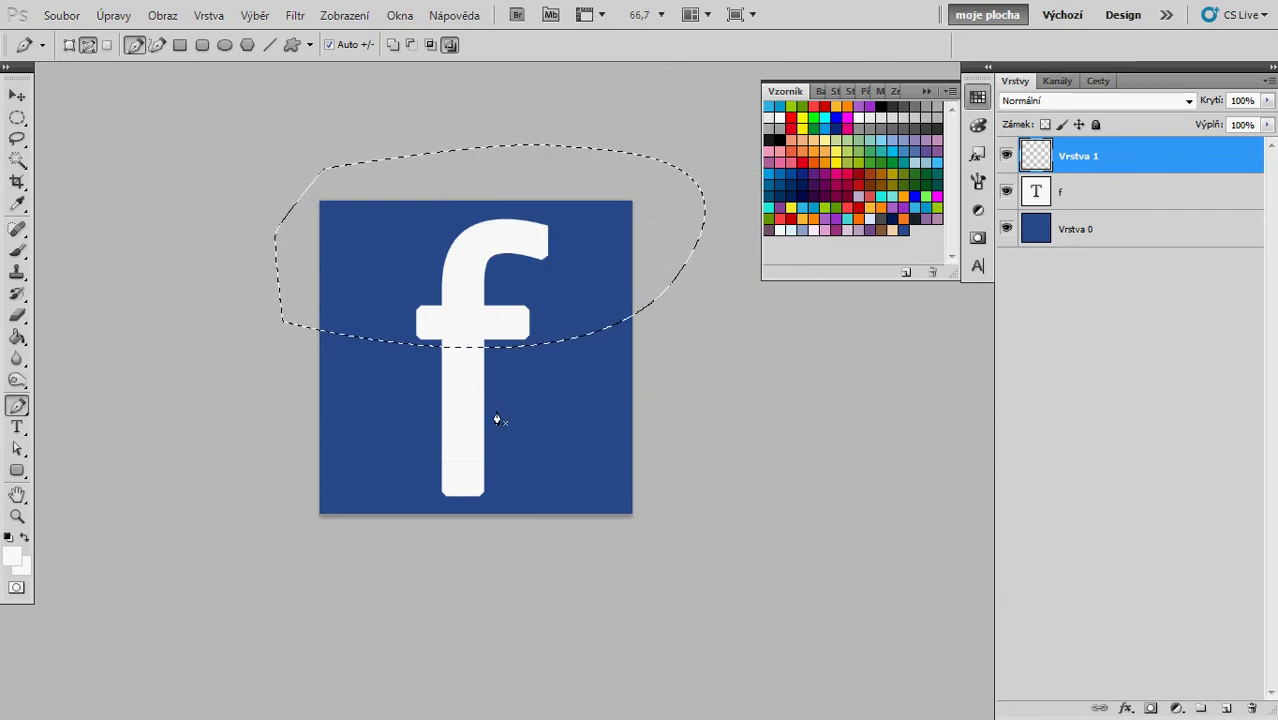
Set up a soft brush of about 308 px with 0% hardness
key("b")
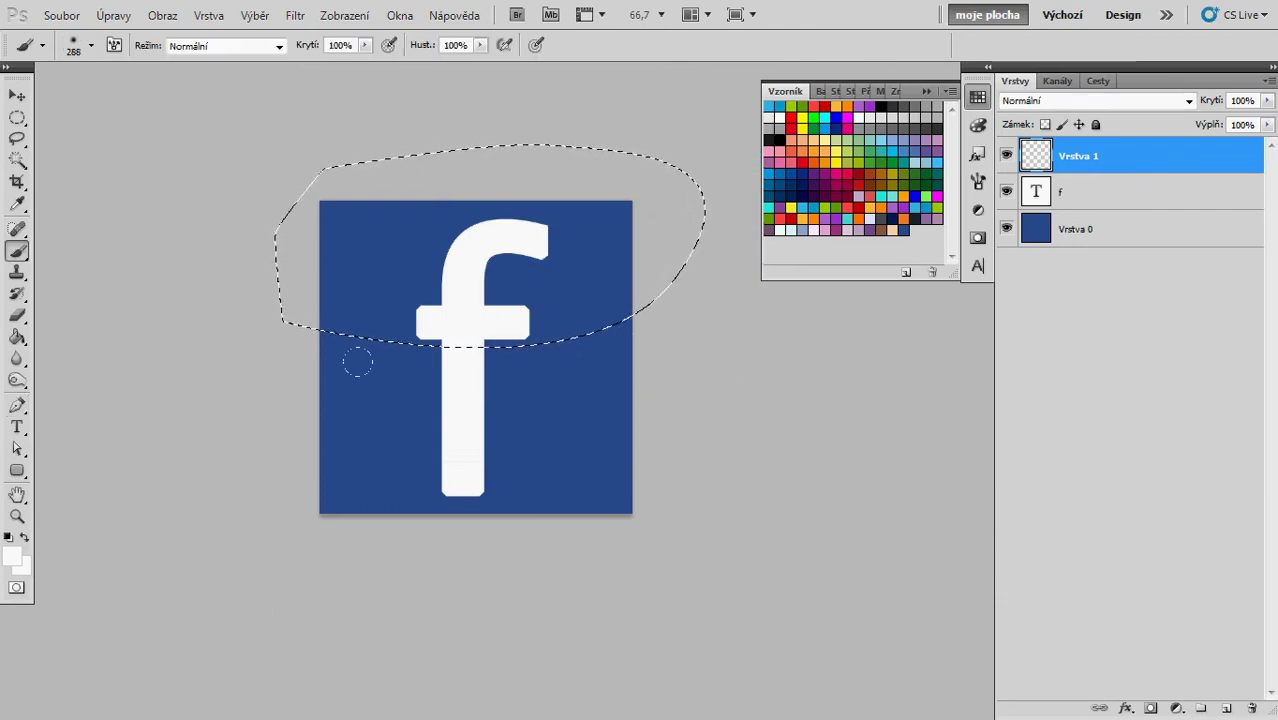
right_click(452, 261)
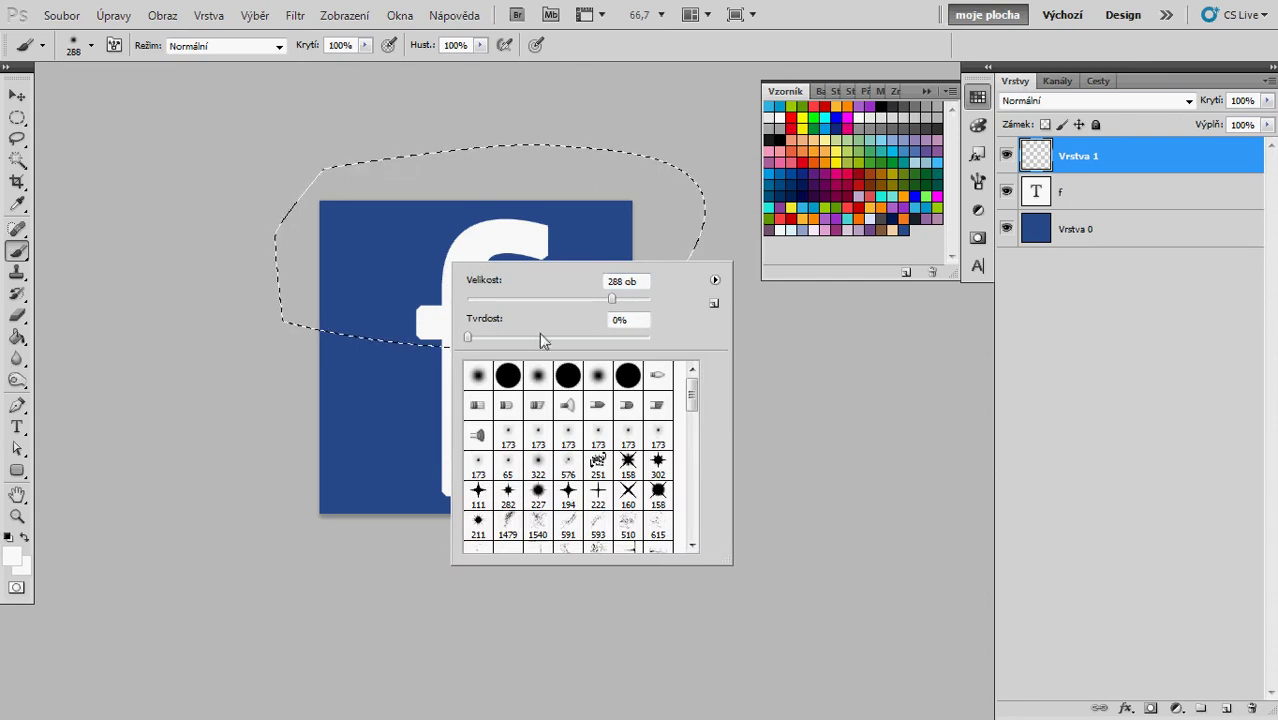
left_click_drag(611, 300, 607, 299)
left_click_drag(609, 300, 613, 299)
left_click(467, 338)
left_click(1045, 227)
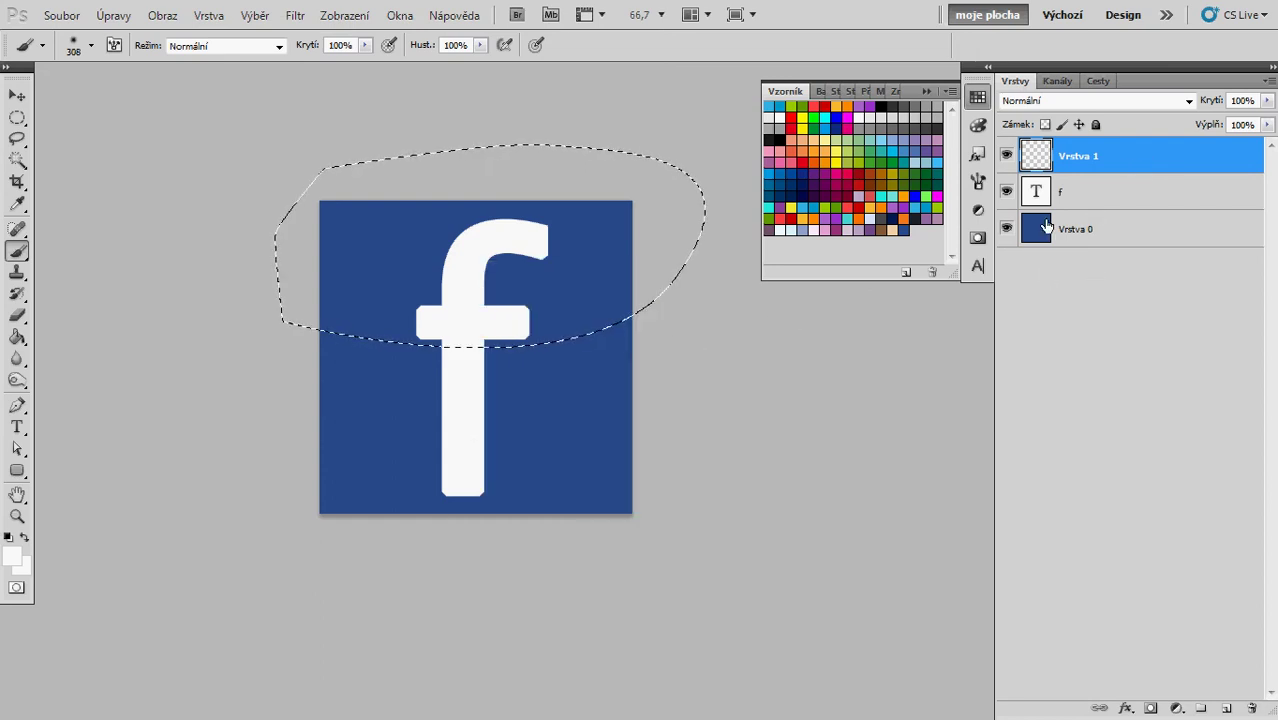
Paint white glow inside the selection, then deselect
left_click(309, 410)
mouse_move(329, 419)
left_mouse_down()
mouse_move(628, 428)
mouse_move(650, 394)
mouse_move(665, 300)
mouse_move(255, 376)
left_mouse_up()
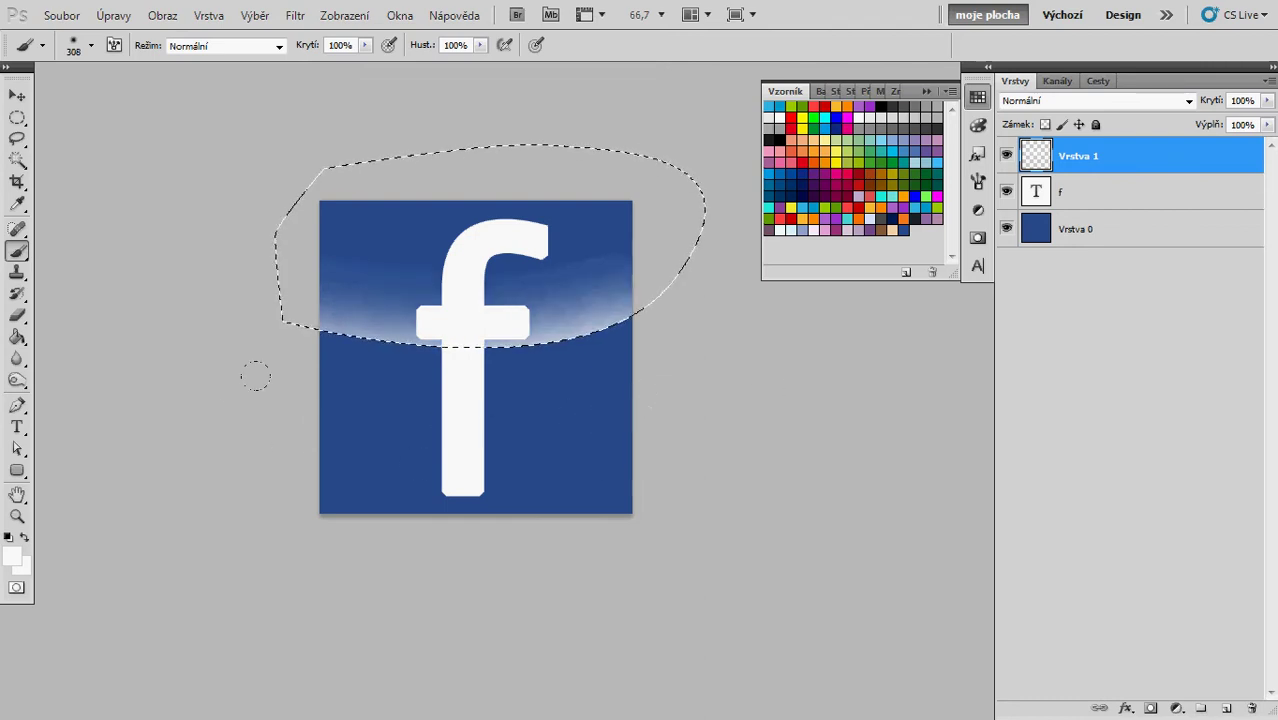
left_click_drag(451, 380, 433, 389)
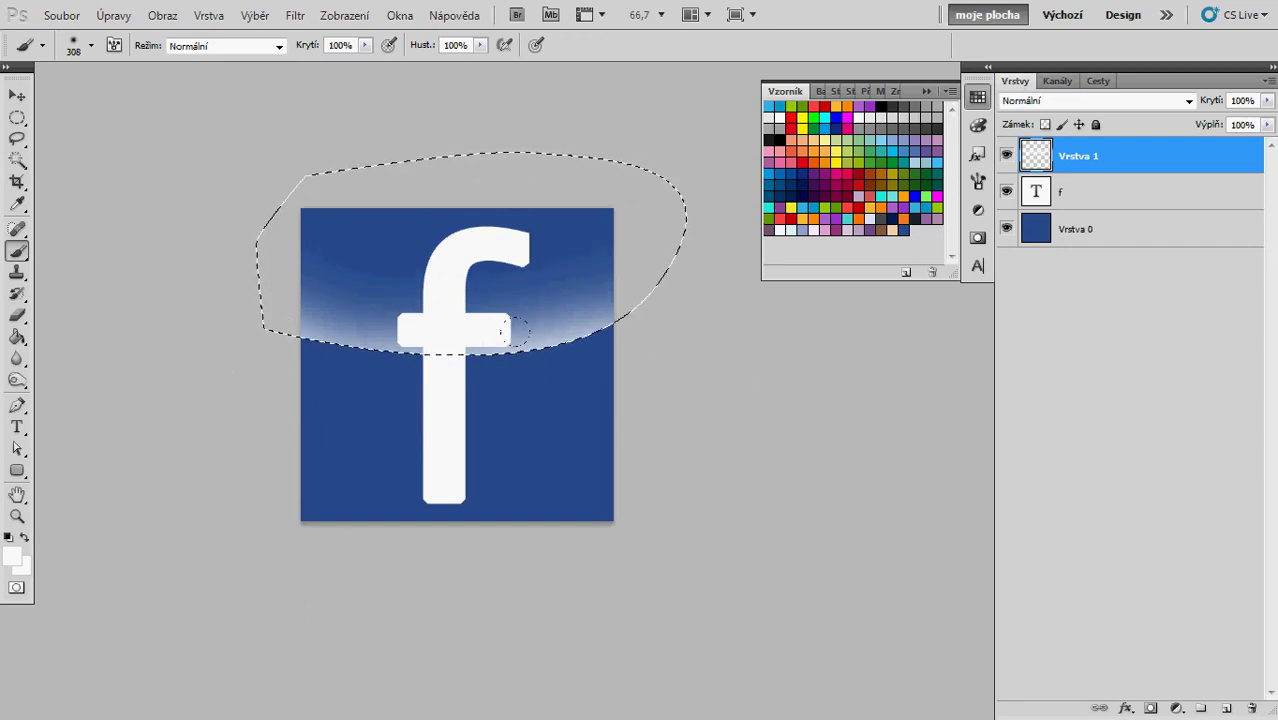
key("ctrl+d")
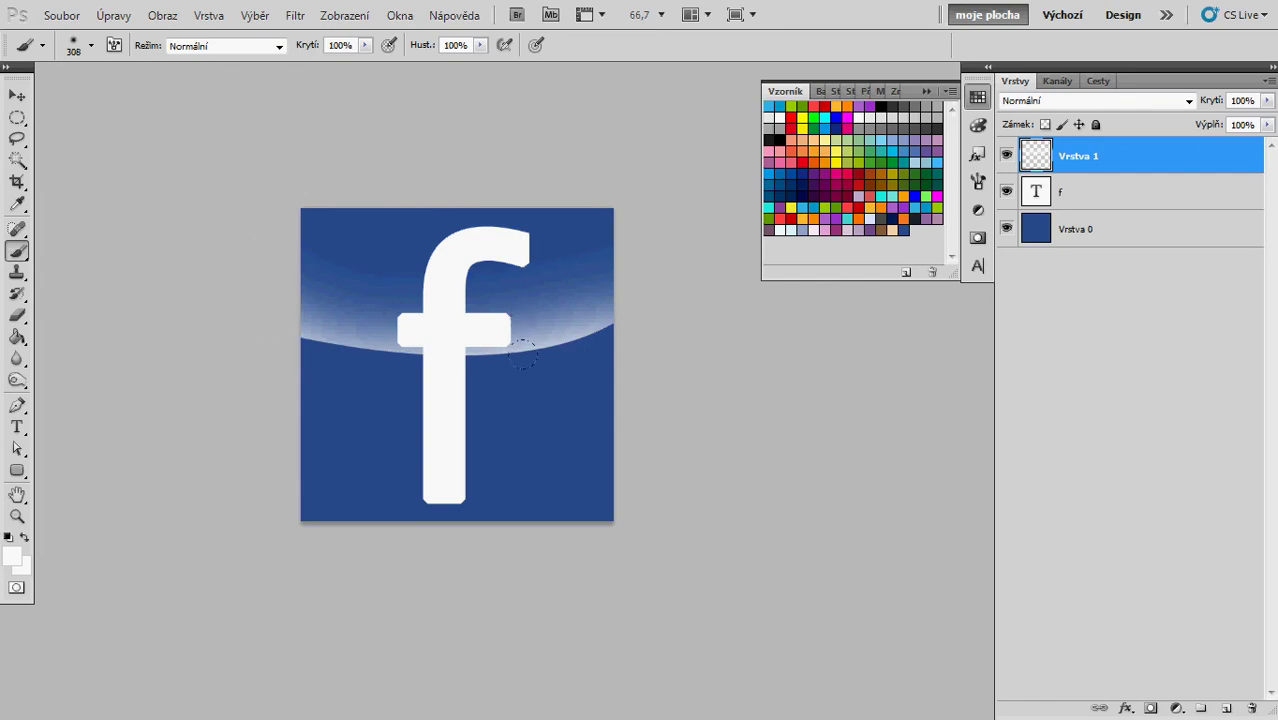
left_click_drag(522, 352, 524, 362)
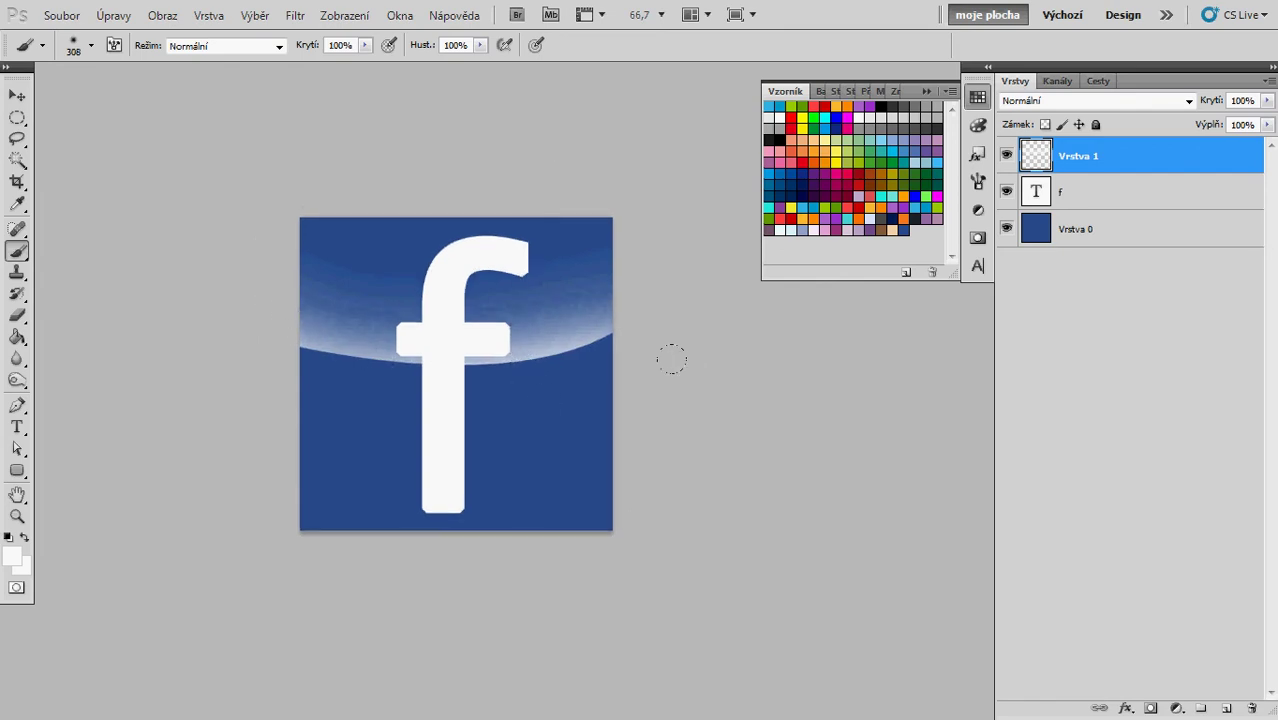
Lower the highlight layer's opacity to 30%
key("v")
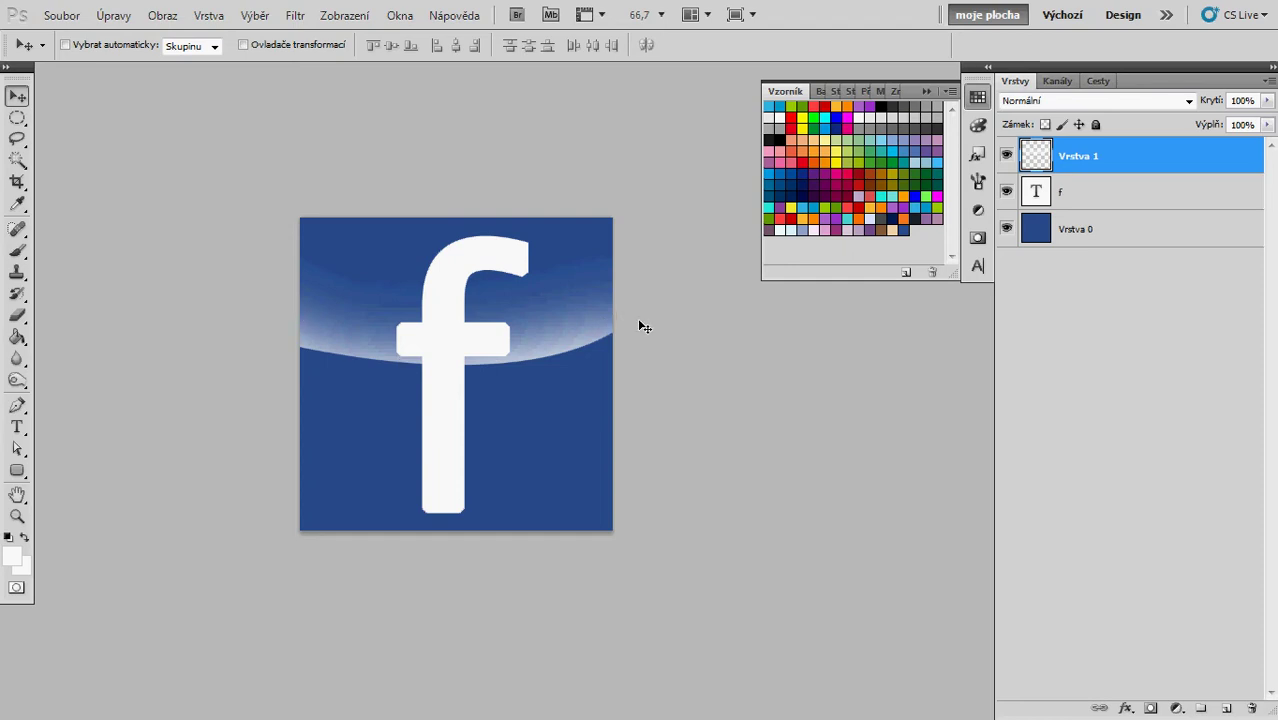
left_click_drag(613, 320, 622, 322)
left_click(1267, 100)
left_click_drag(1262, 120, 1196, 119)
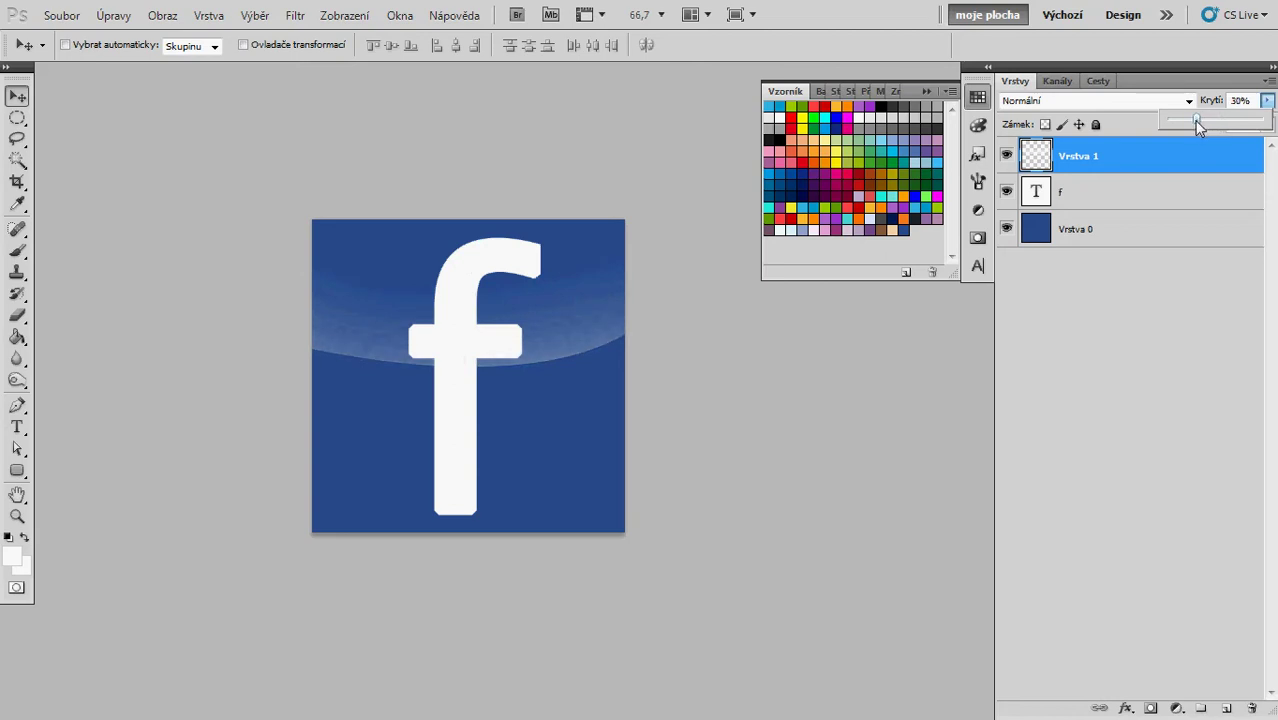
left_click(1170, 195)
left_click(1173, 162)
left_click_drag(490, 362, 528, 387)
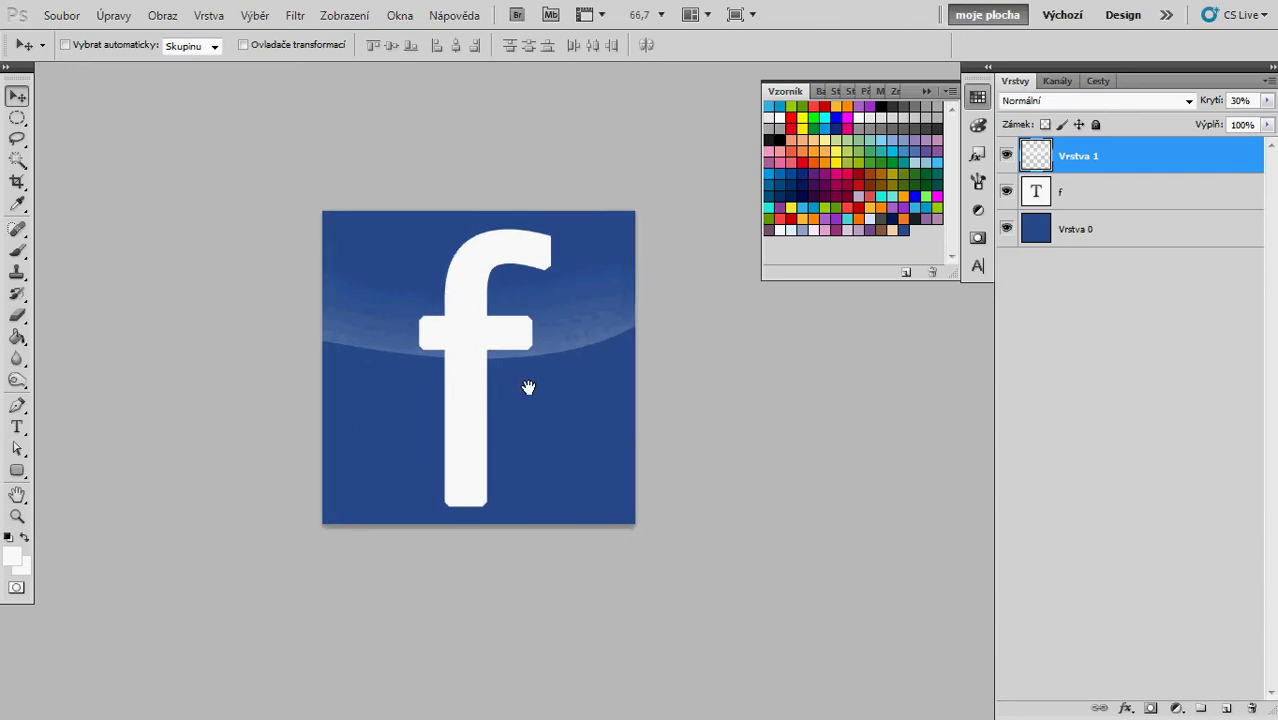
Draw a wide white 1 cm-radius rounded bar across the icon's bottom as Tvar 1
left_click(18, 471)
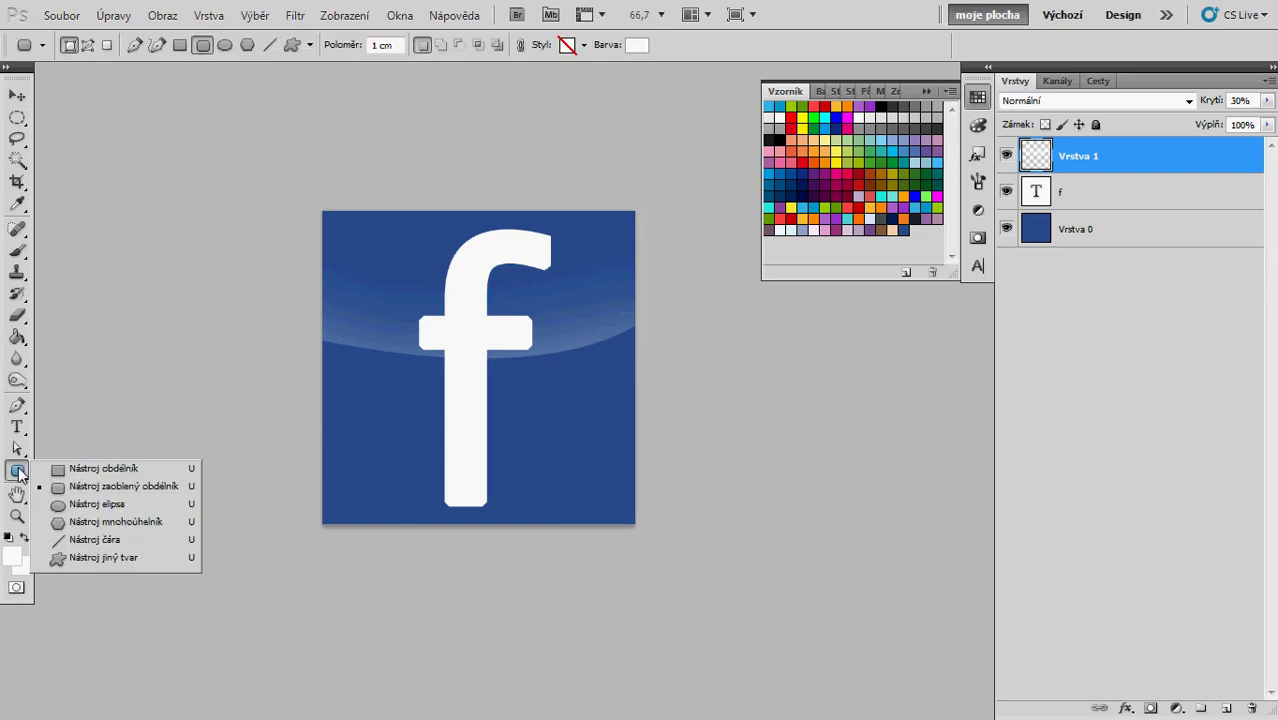
left_click(90, 486)
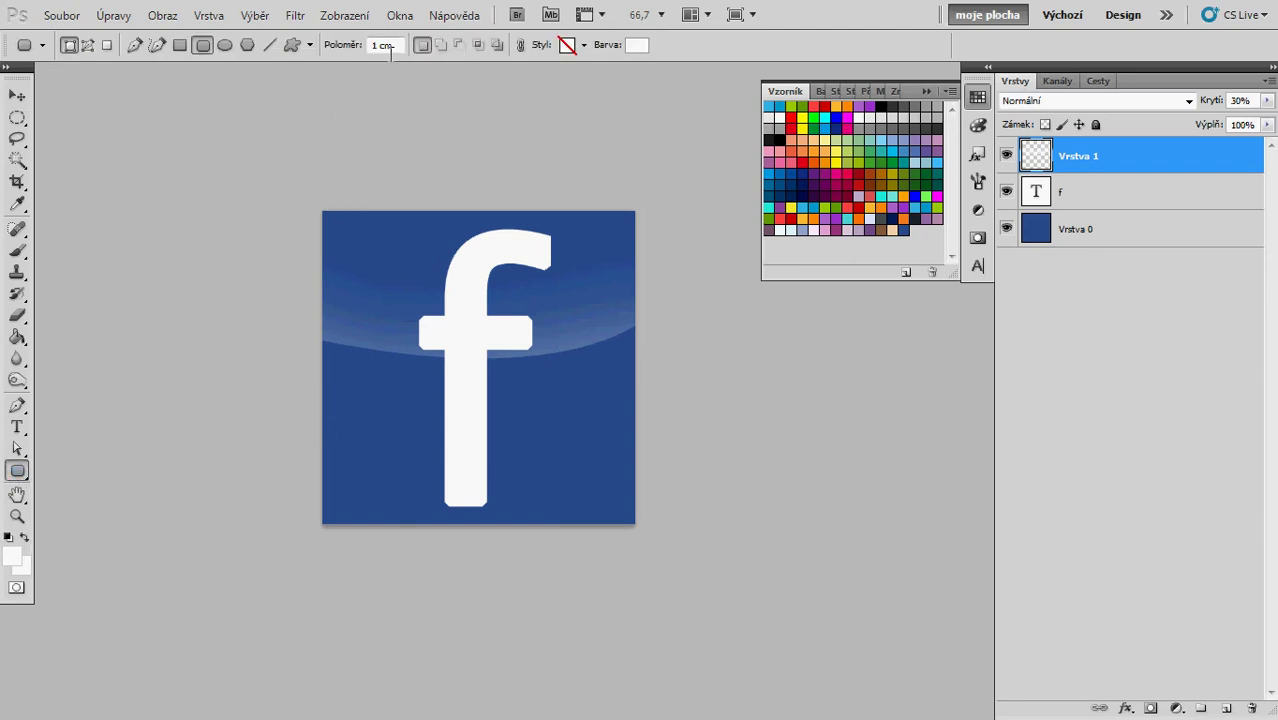
left_click_drag(331, 476, 633, 522)
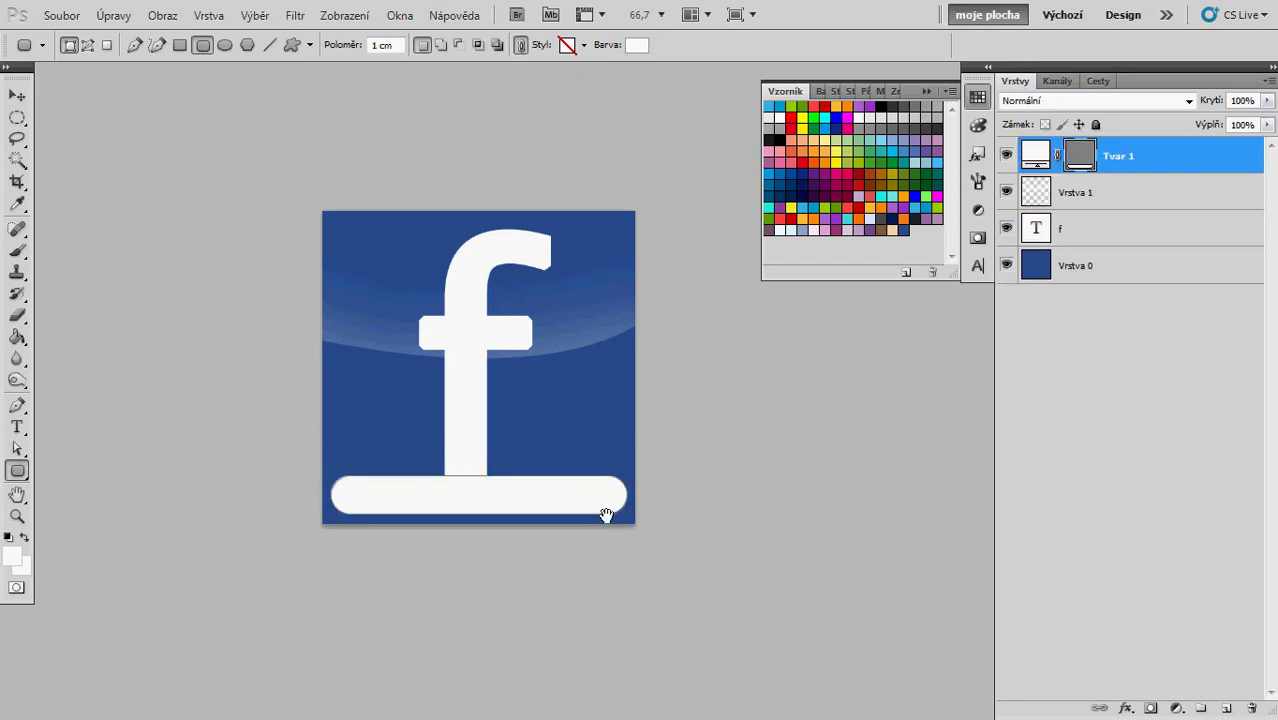
key("v")
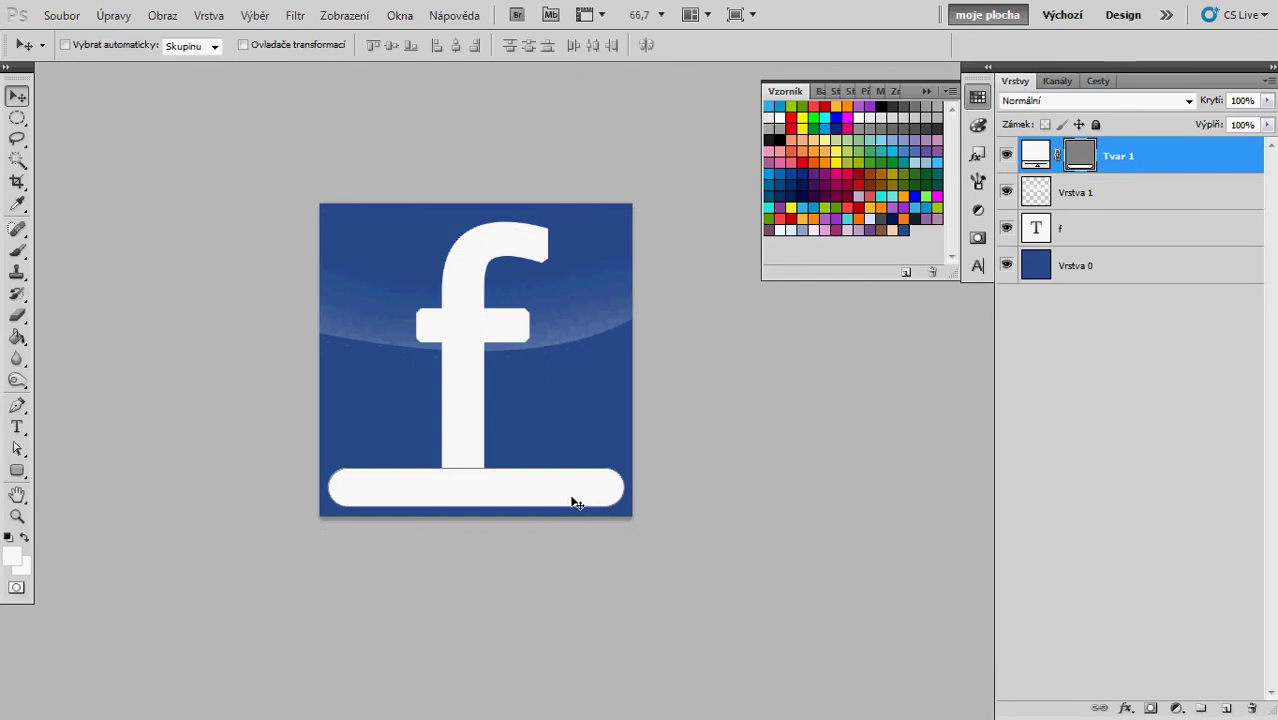
Open Tvar 1's layer style and set its Fill Opacity to 0%
double_click(1197, 162)
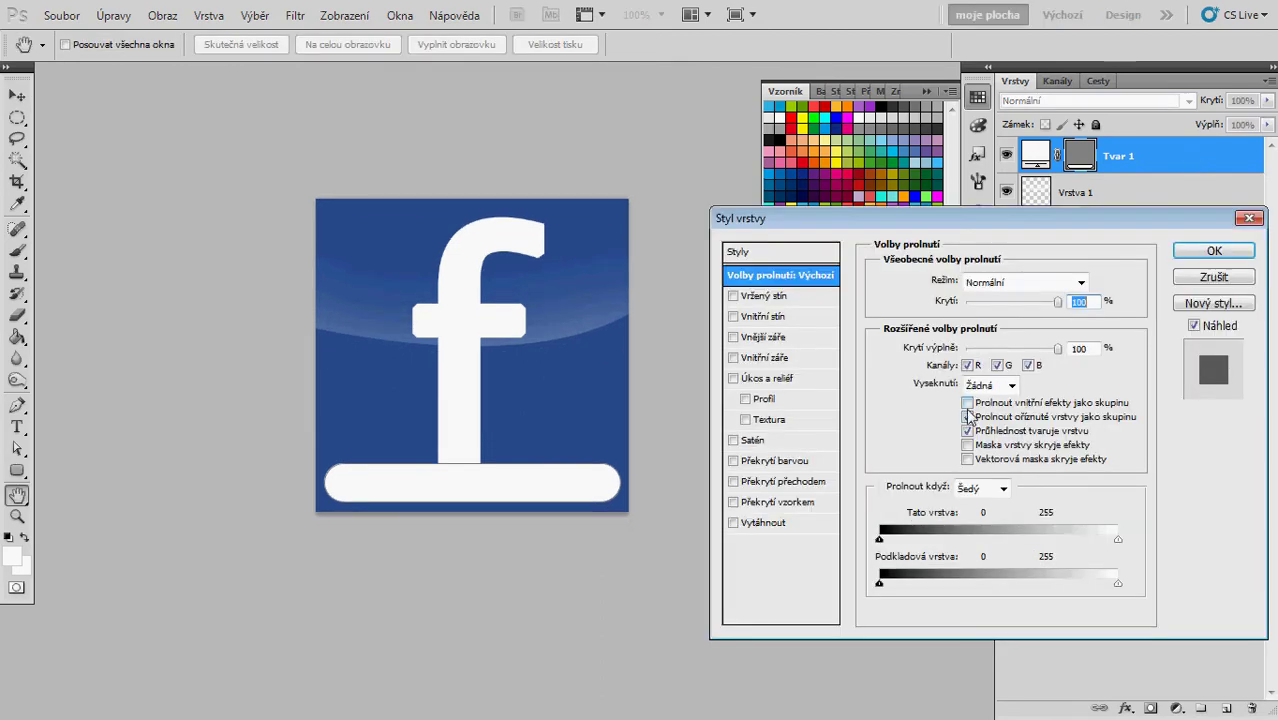
left_click_drag(877, 224, 861, 224)
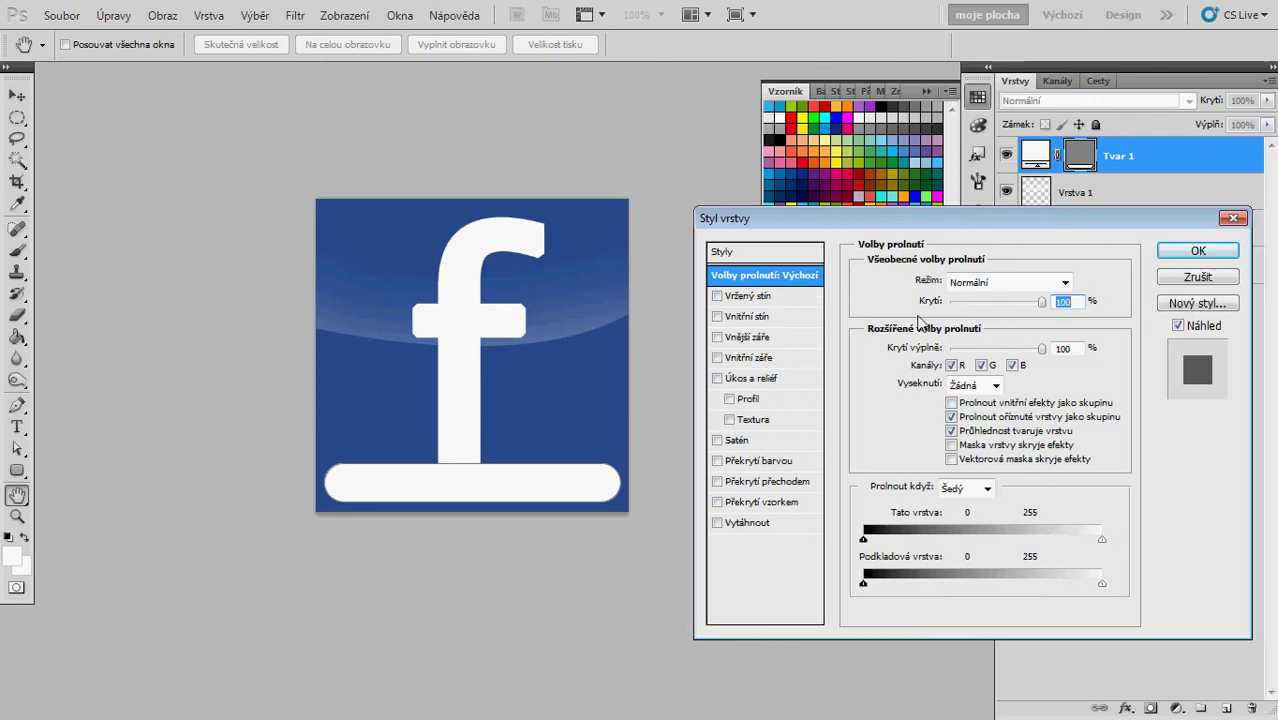
left_click_drag(1042, 349, 960, 353)
left_click_drag(952, 357, 949, 357)
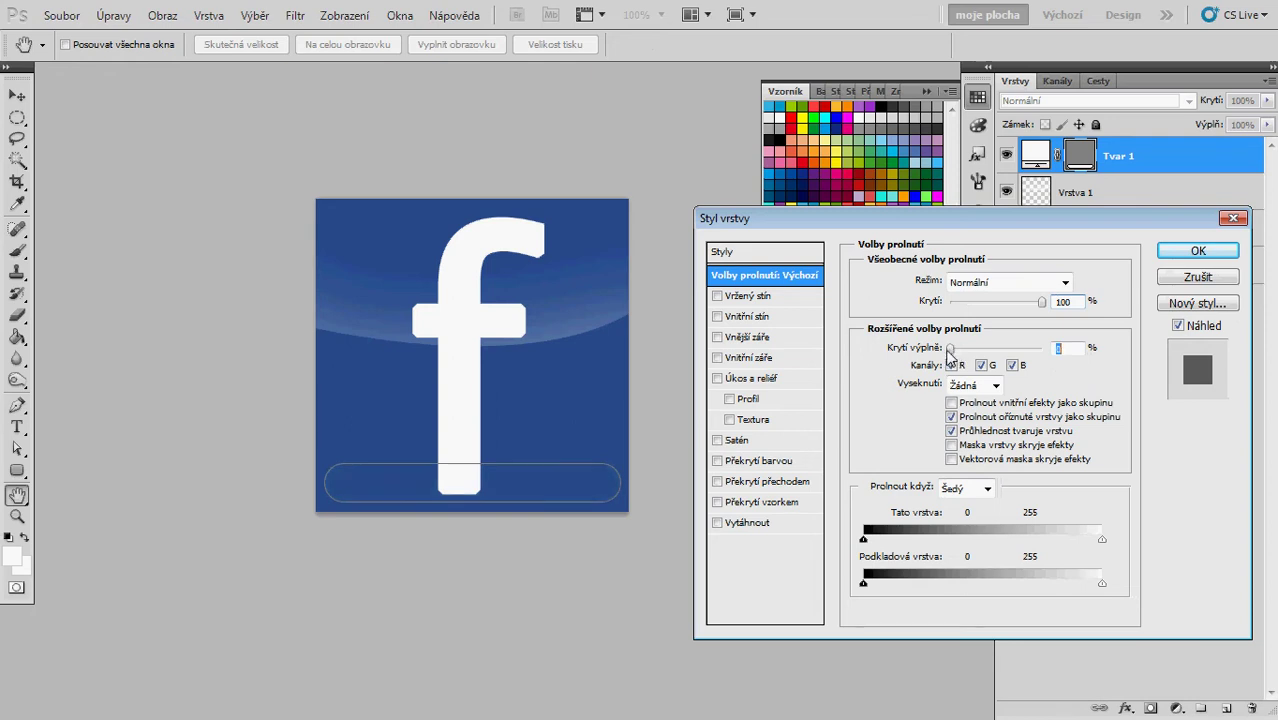
Add a reversed Popředí do průhlednosti gradient overlay at 25% opacity and apply it
left_click(768, 482)
left_click(939, 331)
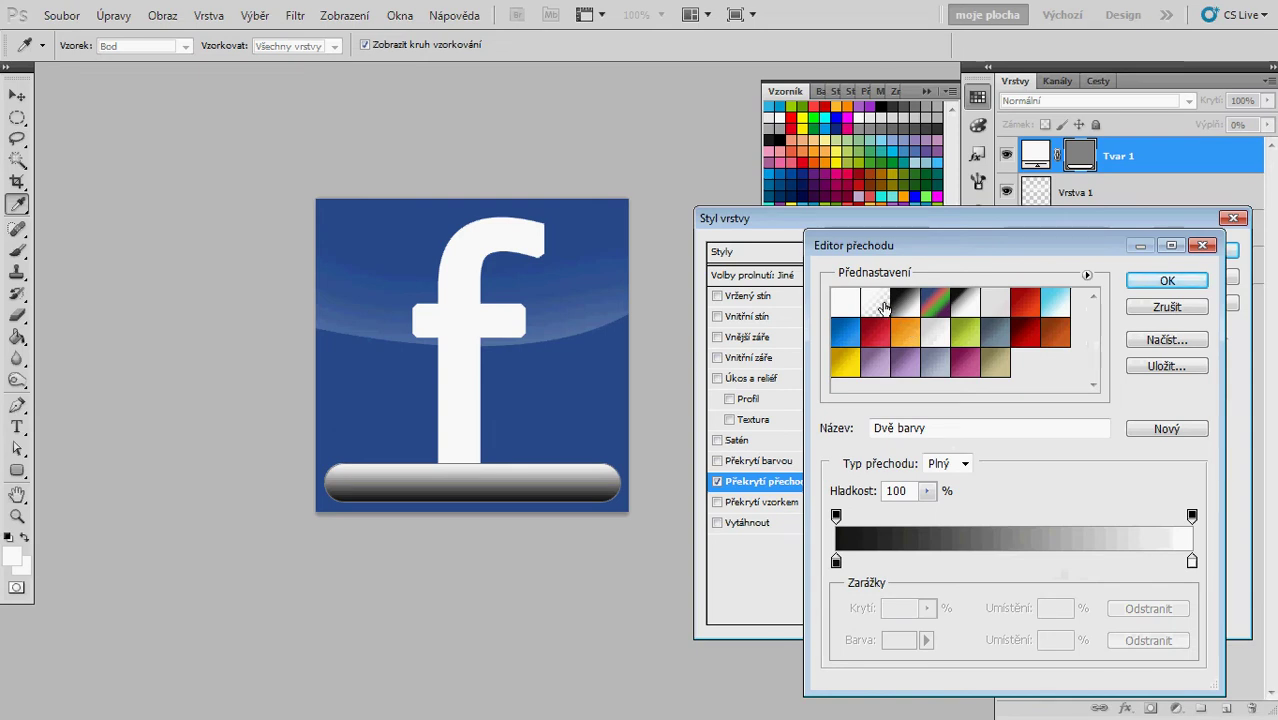
left_click(884, 307)
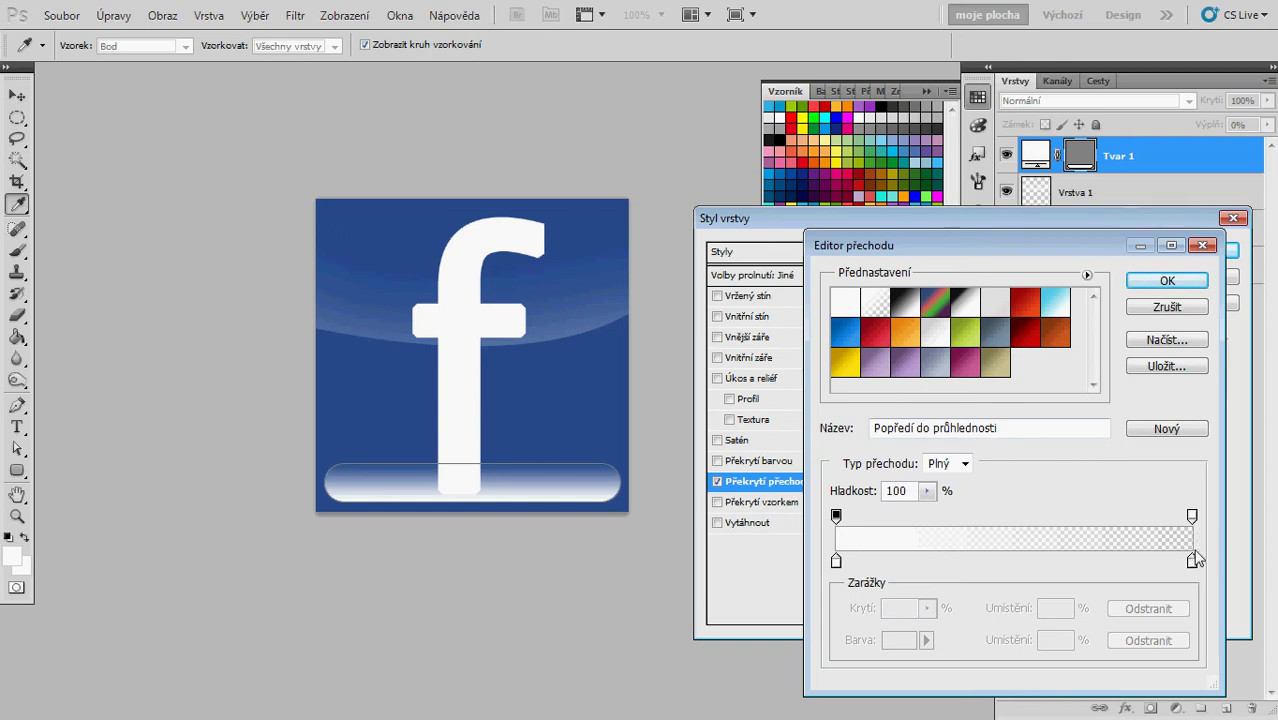
left_click(1170, 281)
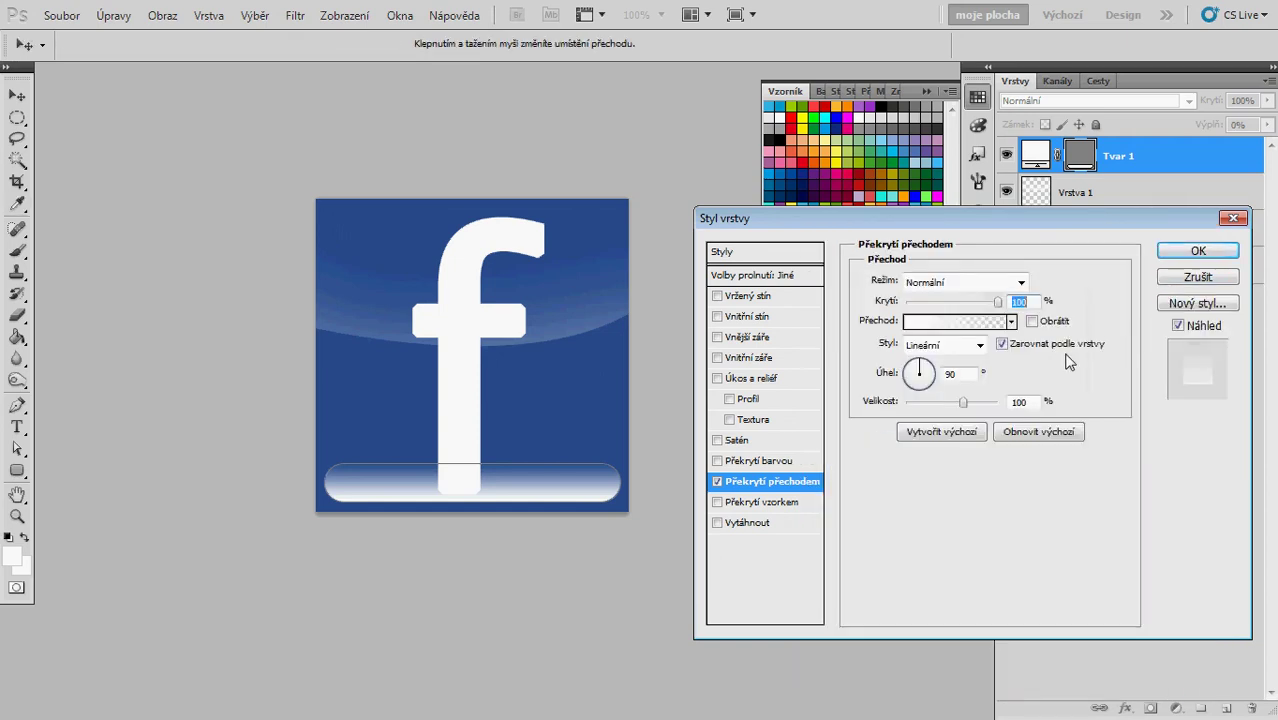
left_click(1033, 322)
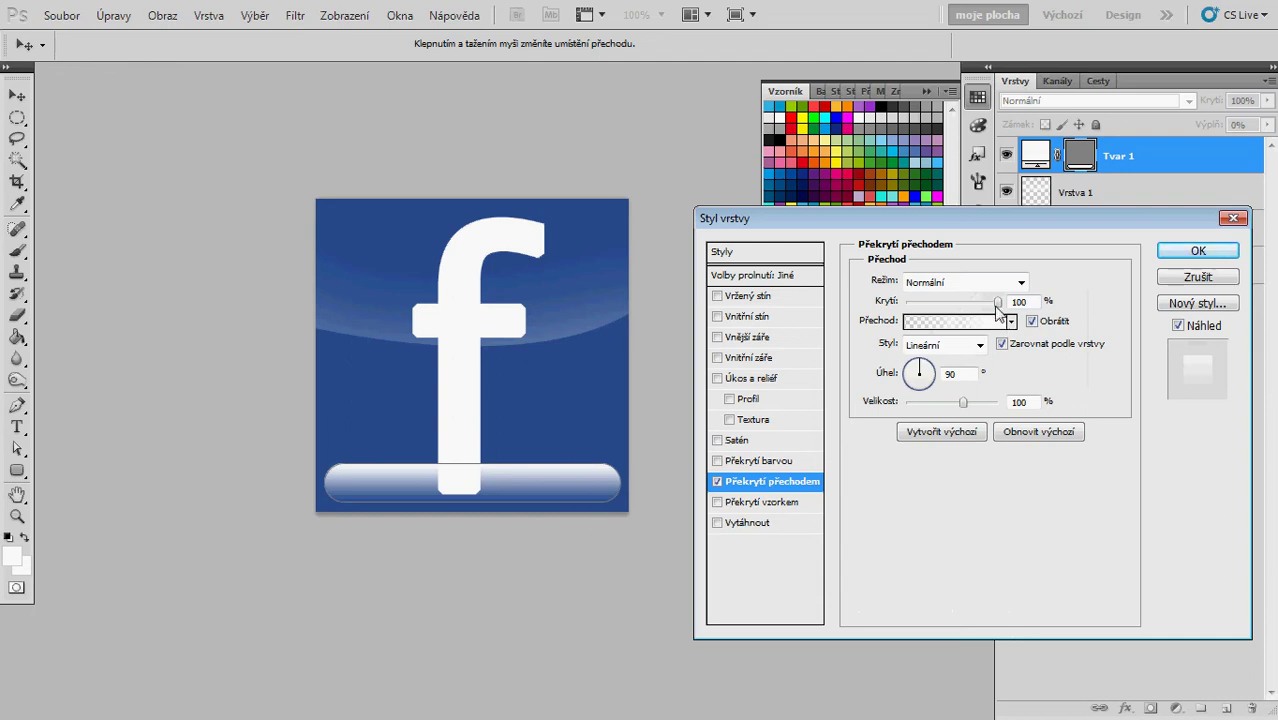
left_click_drag(997, 303, 934, 306)
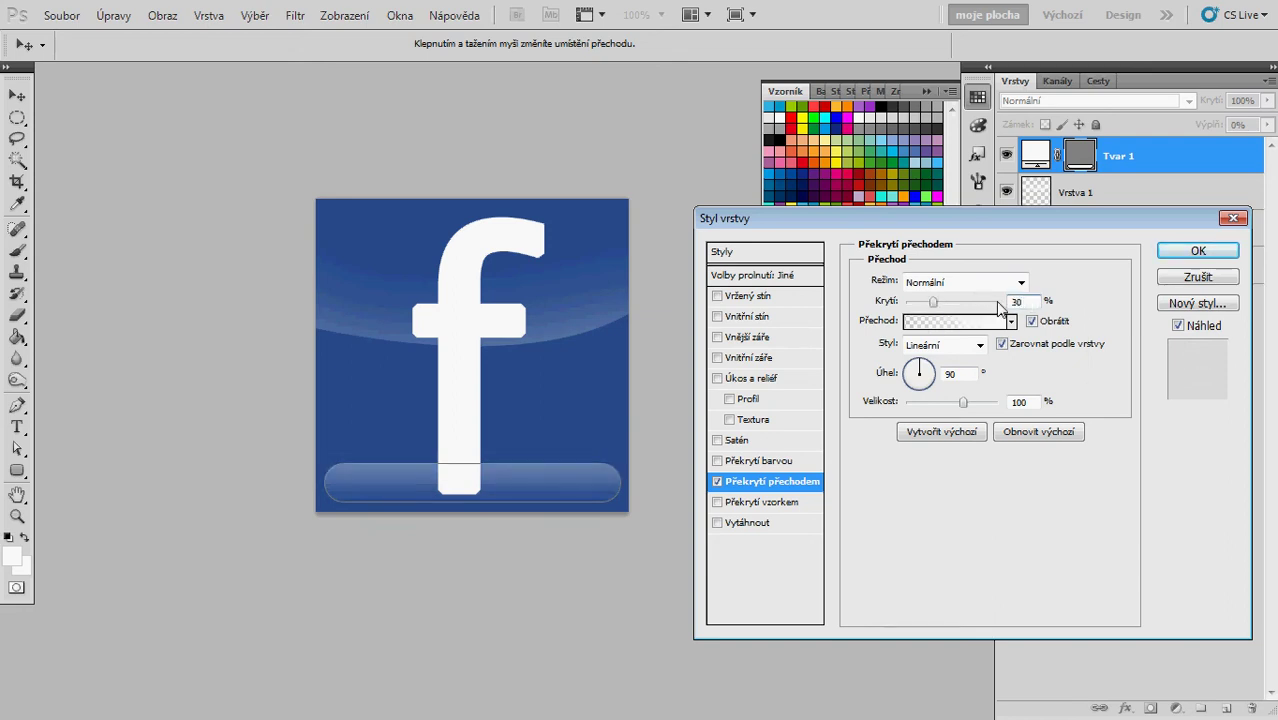
double_click(1033, 302)
type("25")
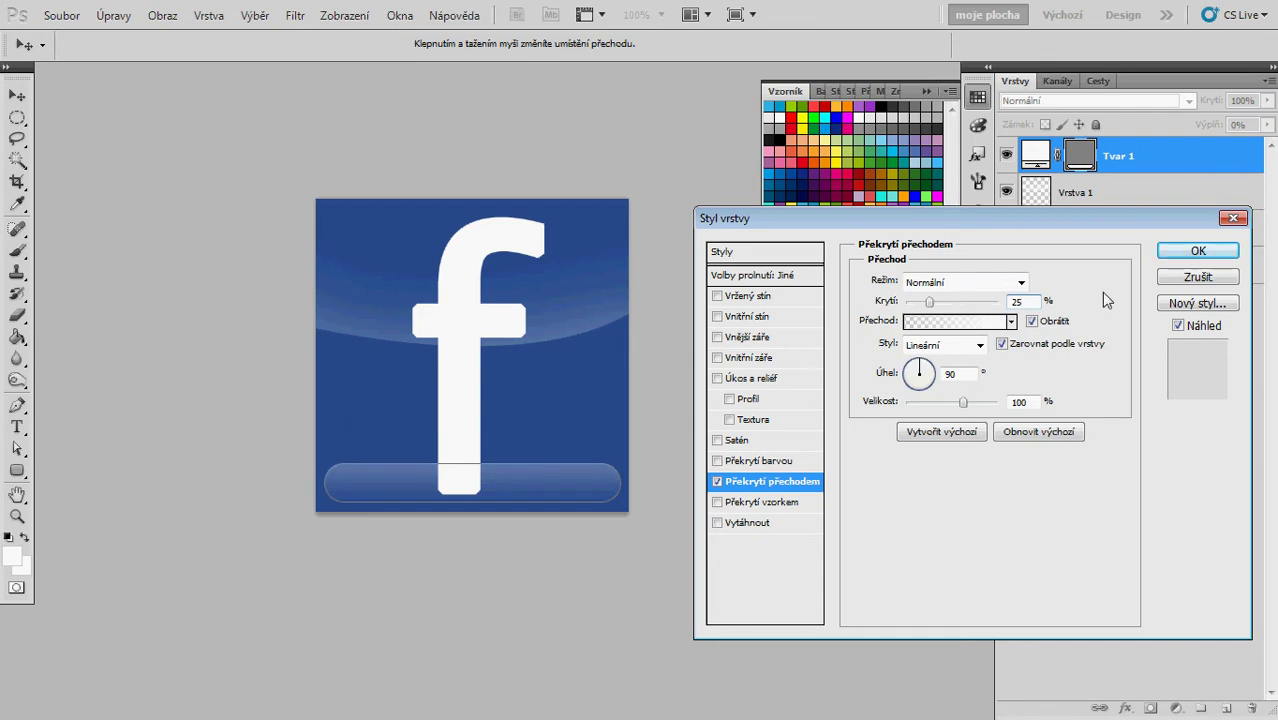
left_click(1172, 252)
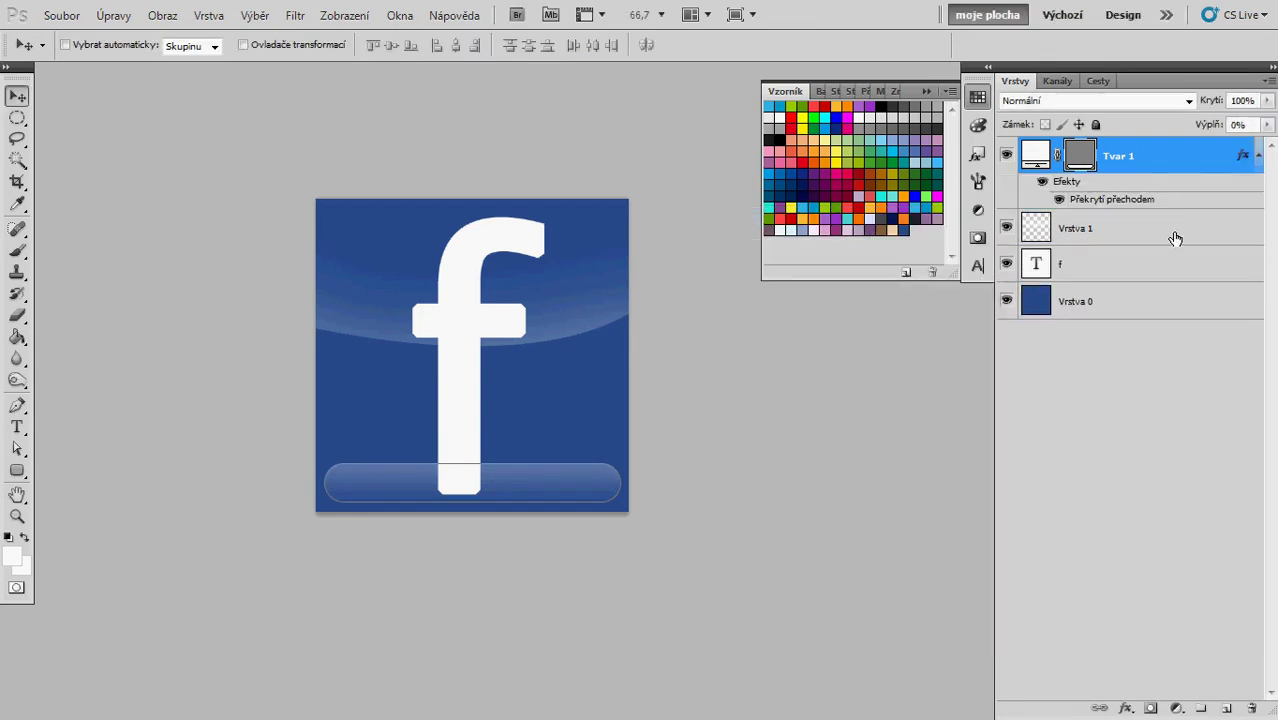
Set the Tvar 1 bar layer's opacity to 40%
left_click(1175, 238)
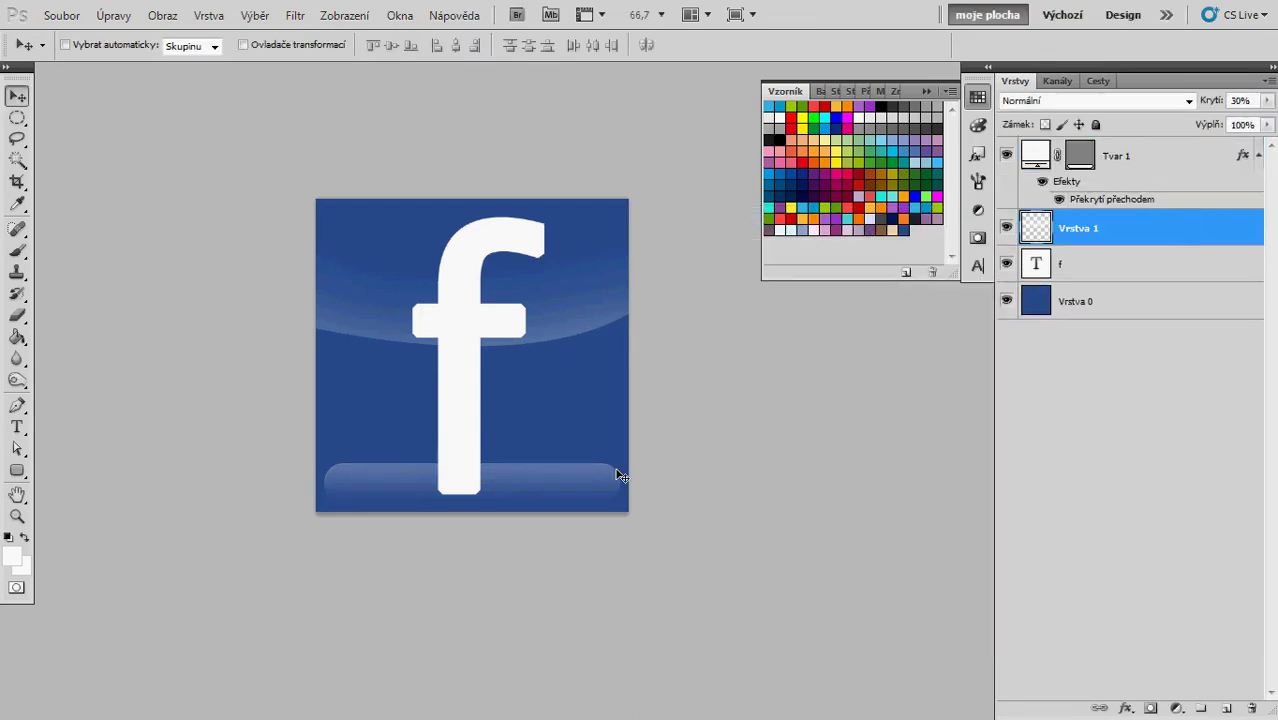
left_click(1168, 163)
left_click(1267, 100)
left_click_drag(1247, 120, 1205, 119)
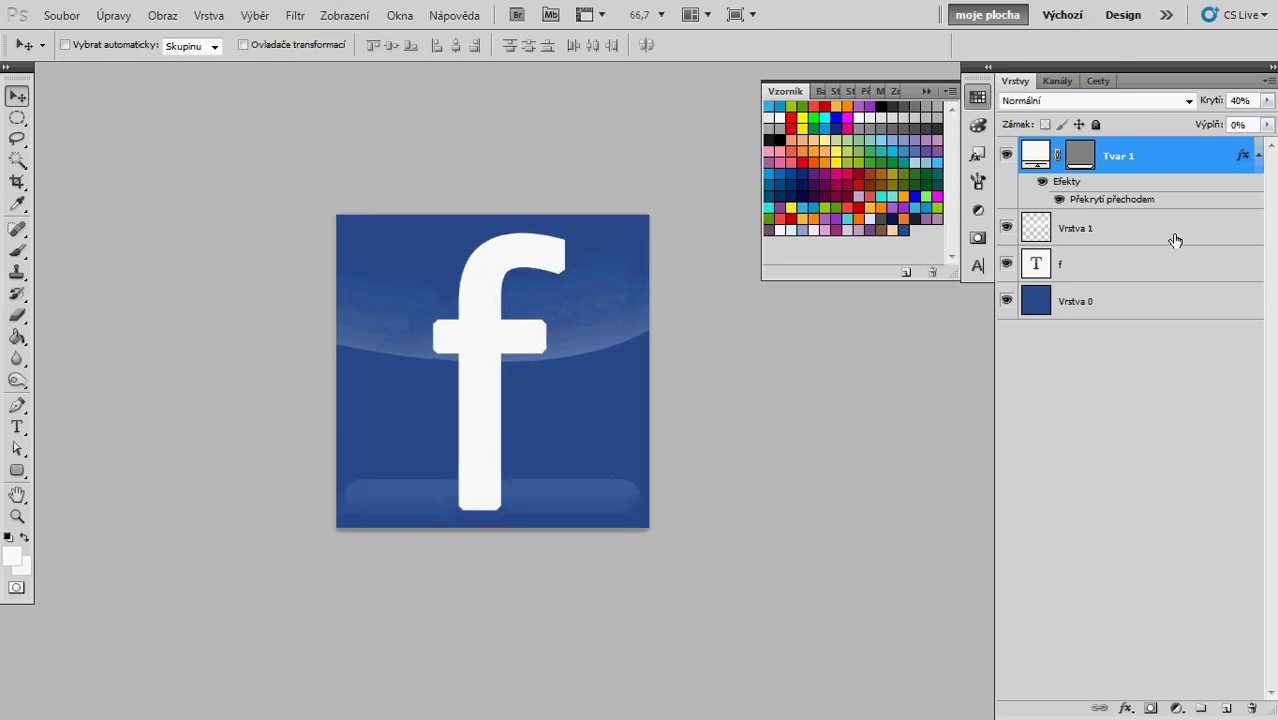
Collapse Tvar 1's effects and pick the Rounded Rectangle tool, undoing two test shapes
left_click(1259, 156)
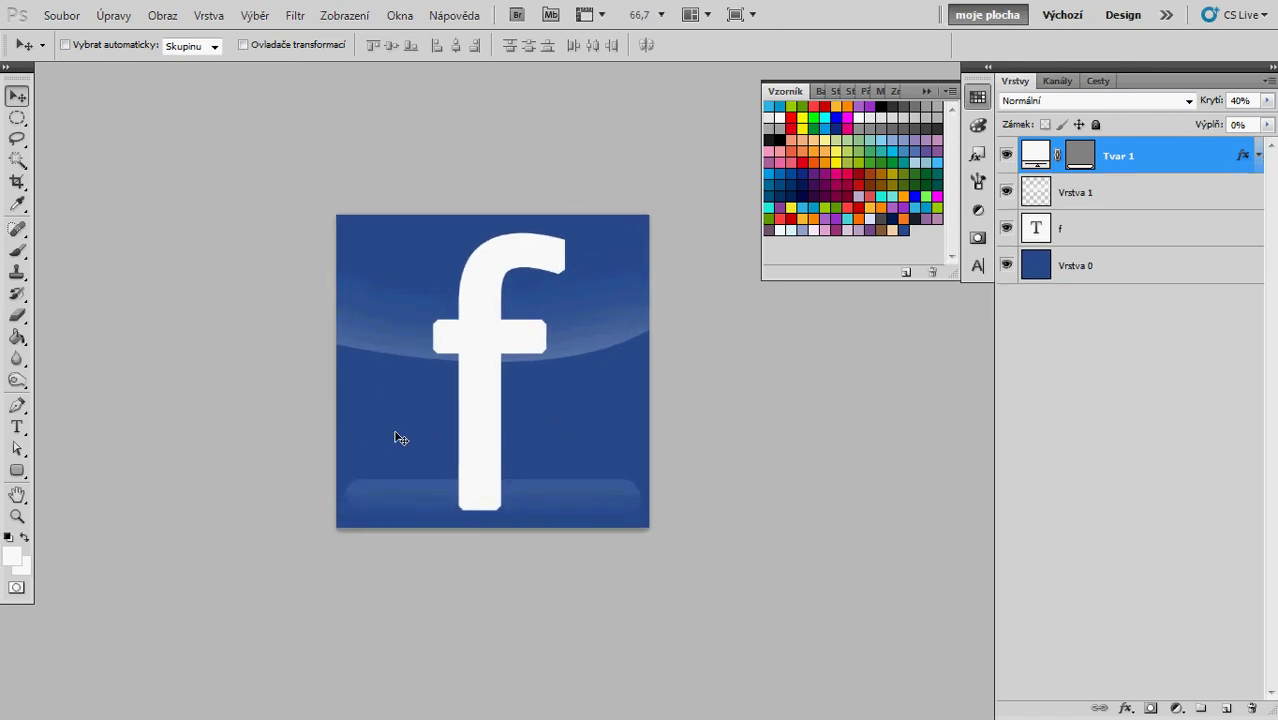
left_click(17, 470)
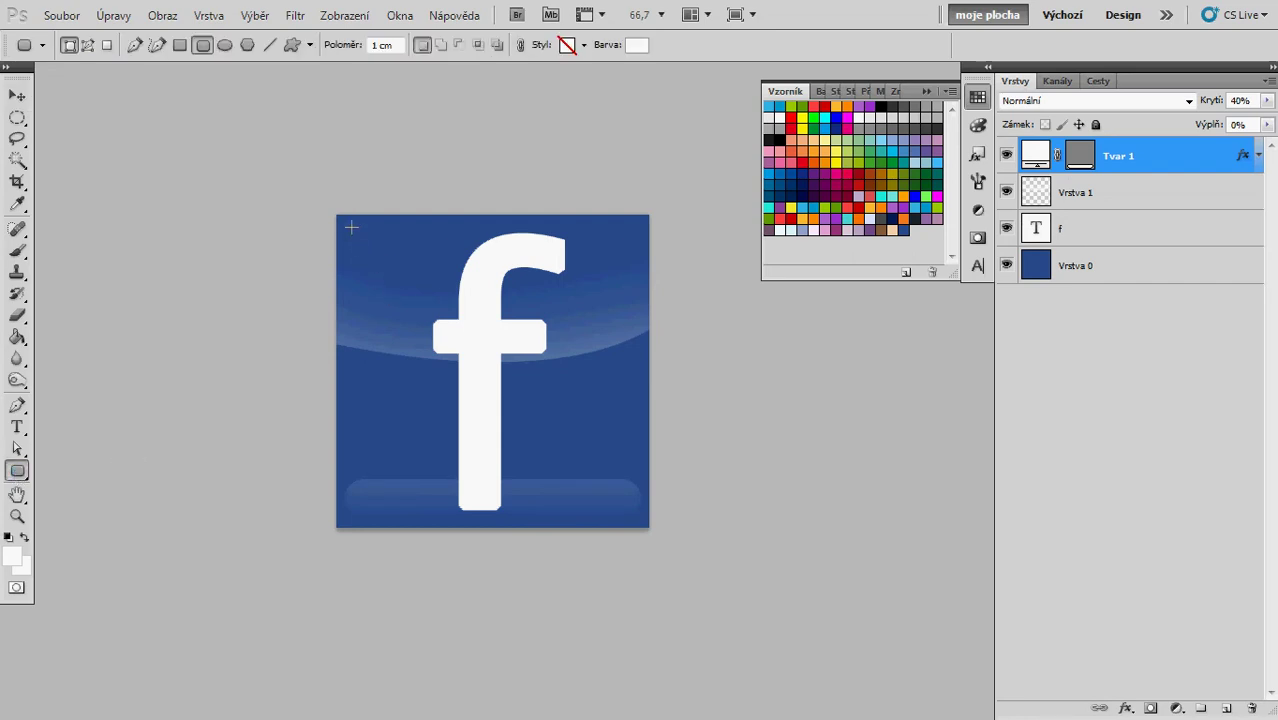
left_click_drag(345, 221, 393, 269)
key("ctrl+z")
left_click_drag(17, 470, 100, 477)
left_click_drag(363, 242, 443, 303)
key("ctrl+z")
Keep the Rounded Rectangle tool, add a new layer and drag a trial square over the icon
right_click(18, 476)
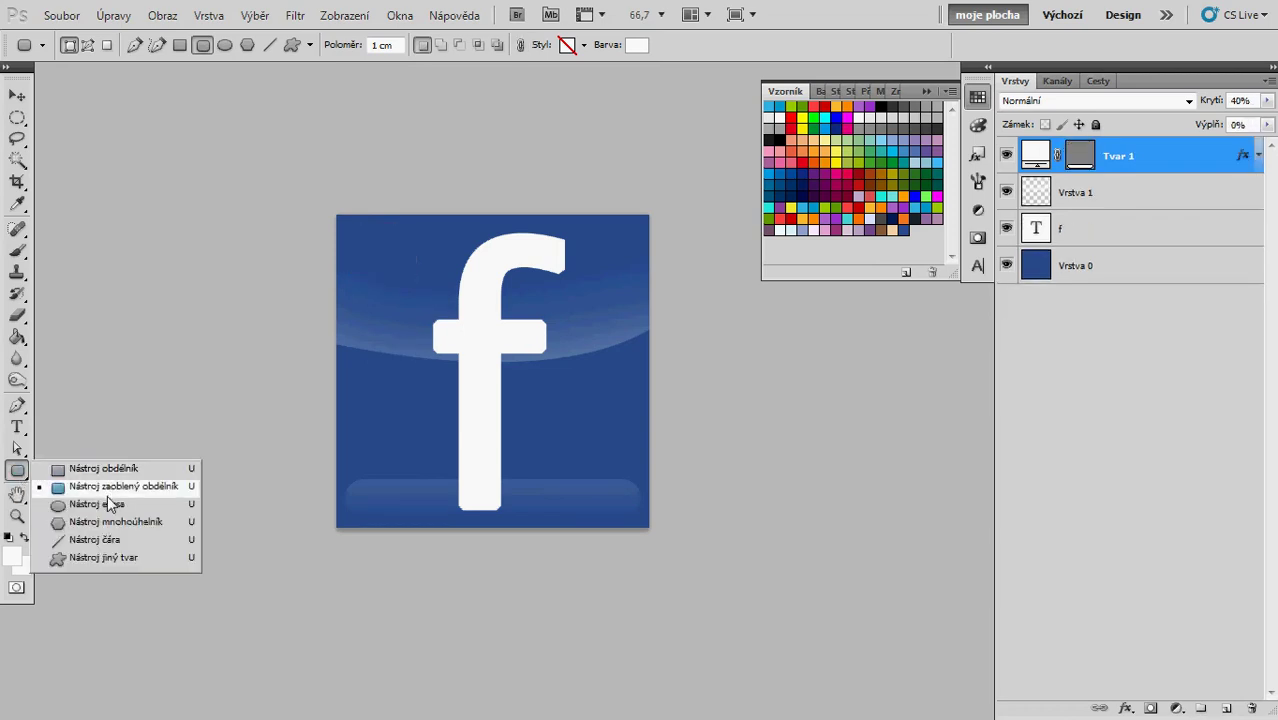
left_click(105, 487)
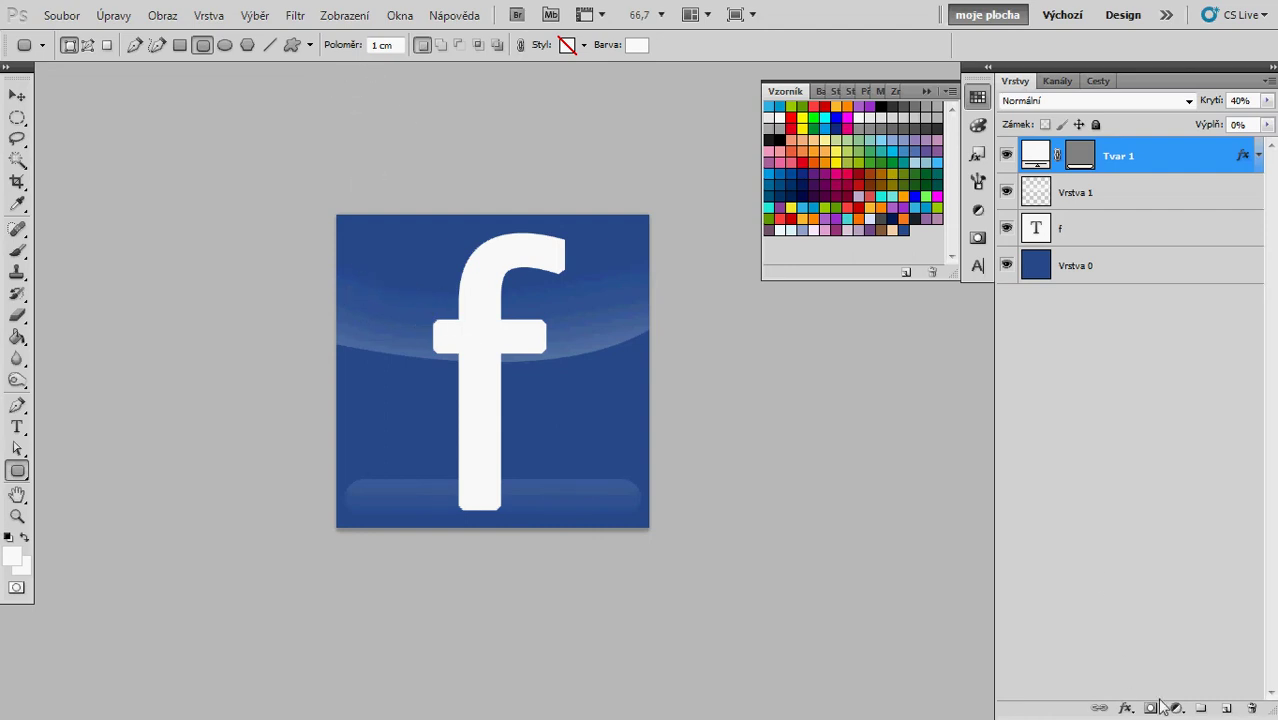
left_click(1225, 708)
left_click_drag(346, 224, 664, 524)
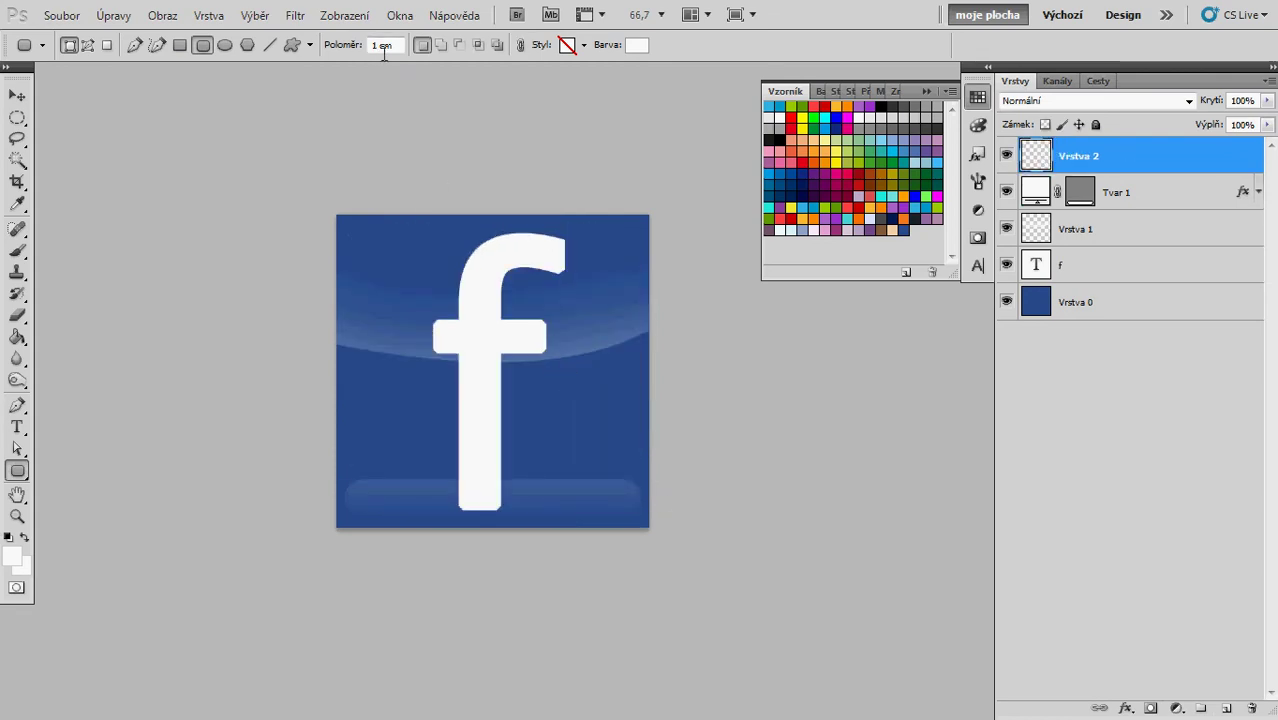
Set the corner radius to 0,5 cm and draw a rounded rectangle covering nearly the whole icon
double_click(384, 53)
type("0.5")
left_click(390, 270)
left_click(622, 310)
type(".5")
left_click(361, 242)
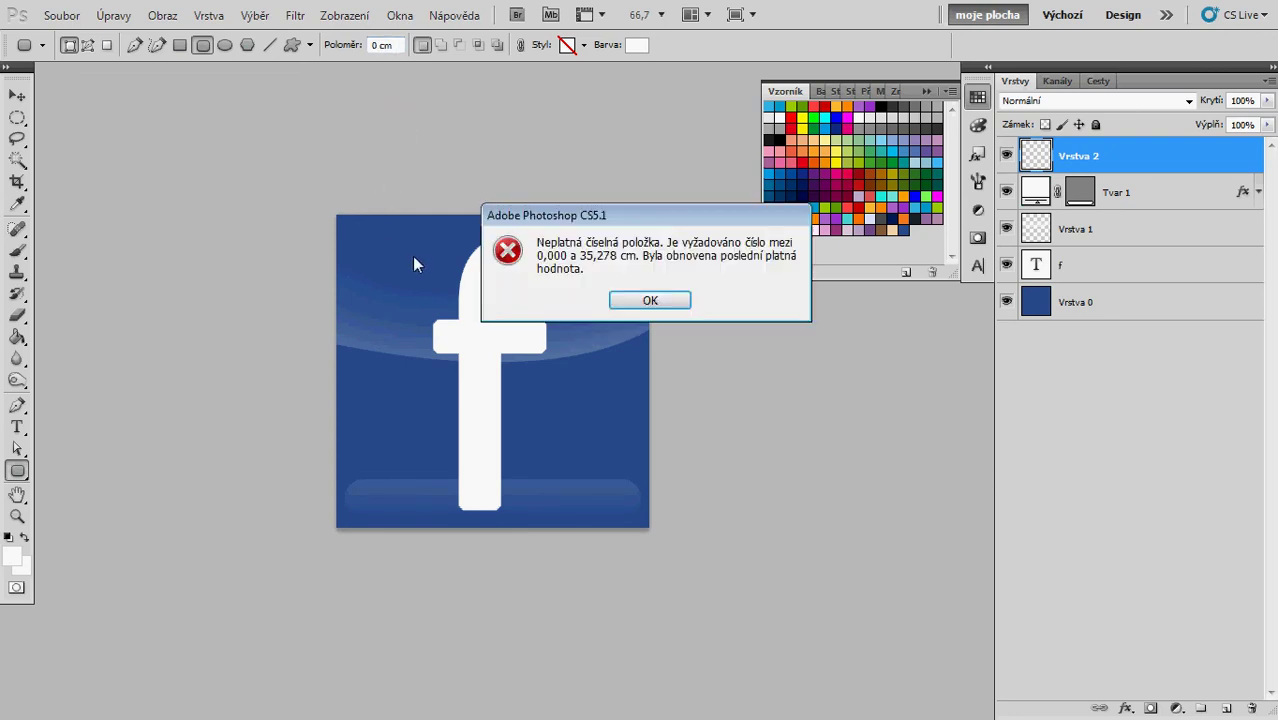
left_click(645, 305)
type(".5")
left_click(361, 241)
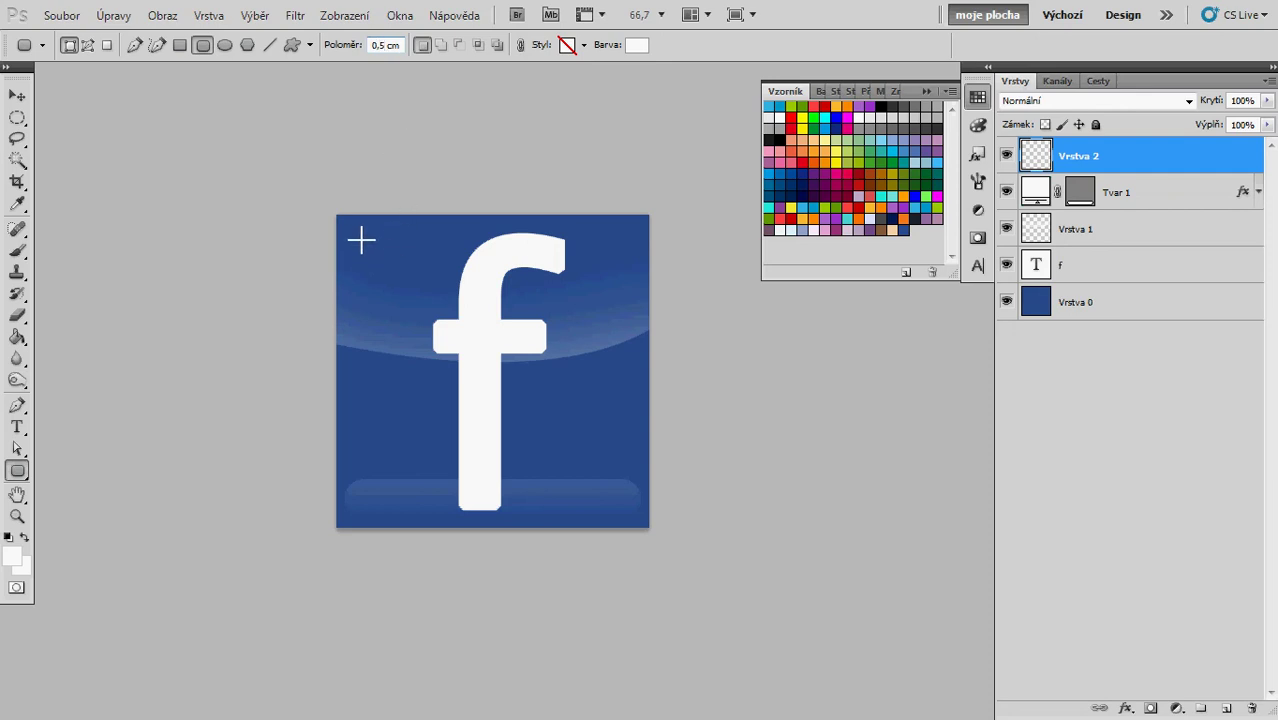
left_click_drag(376, 257, 650, 556)
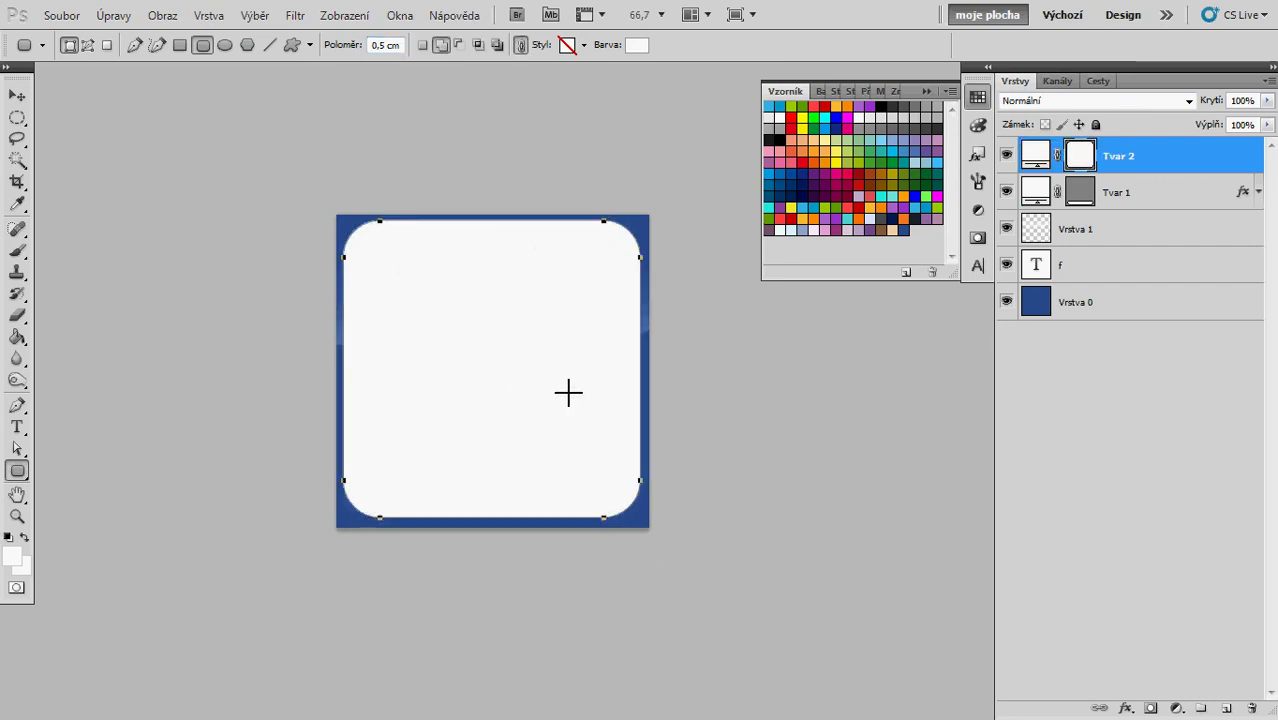
left_click_drag(573, 373, 562, 374)
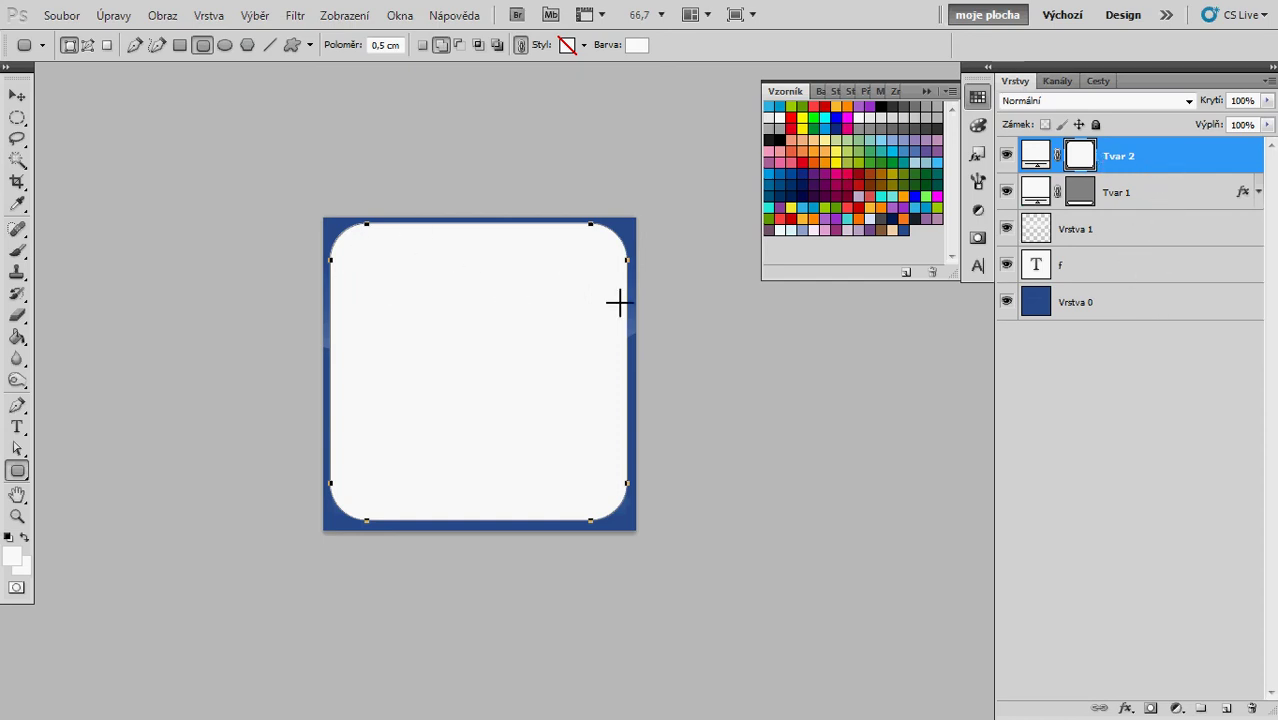
Select Tvar 2 with Vrstva 0 and align their vertical and horizontal centres
left_click(1187, 315, "ctrl")
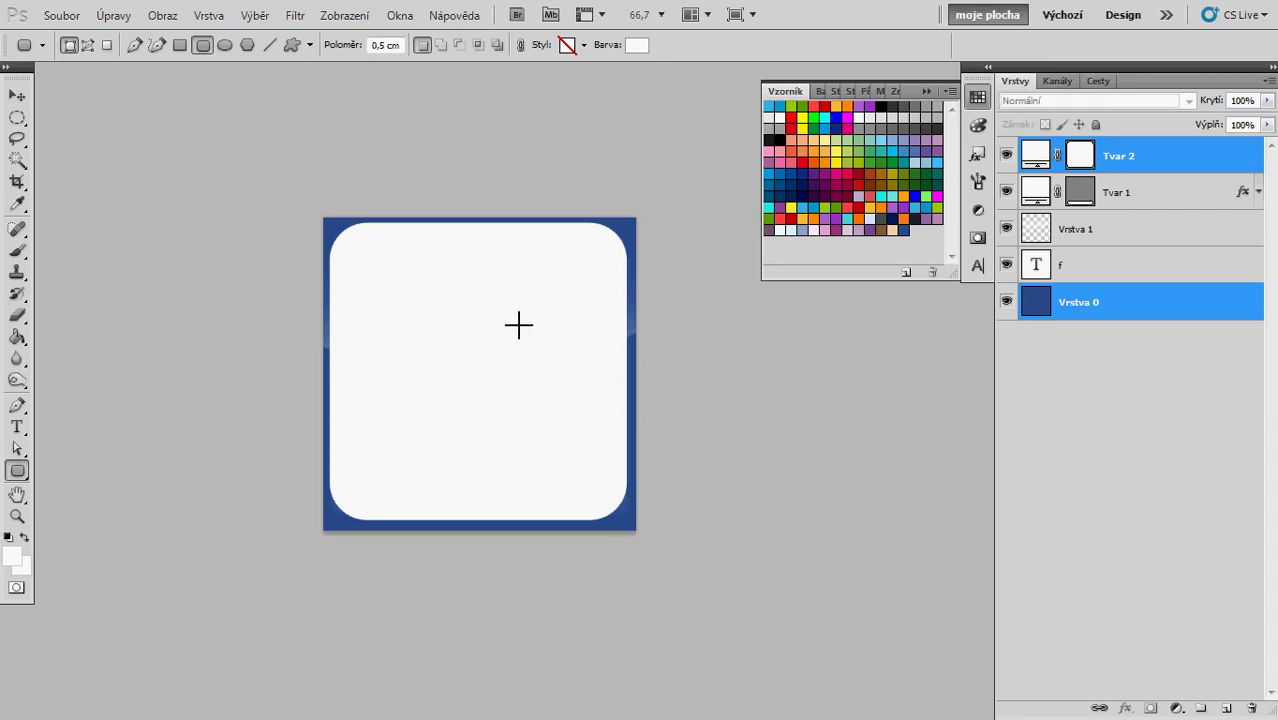
key("v")
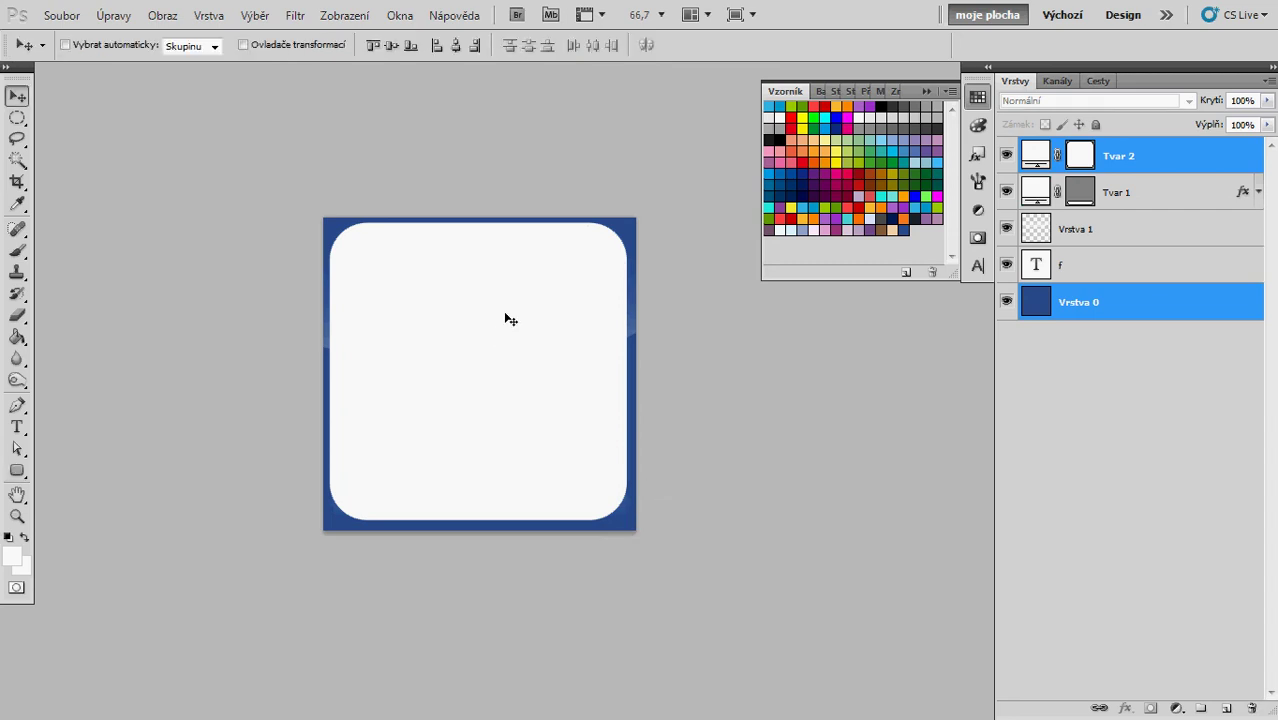
left_click(390, 45)
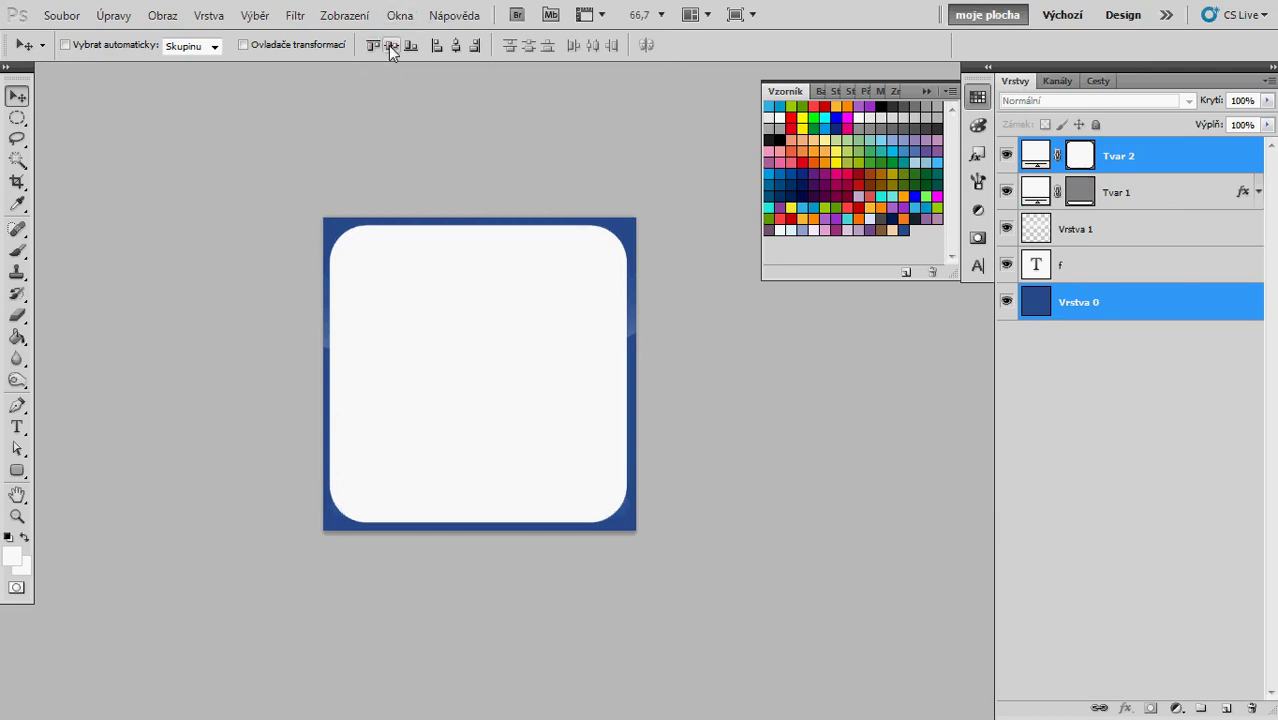
left_click(455, 46)
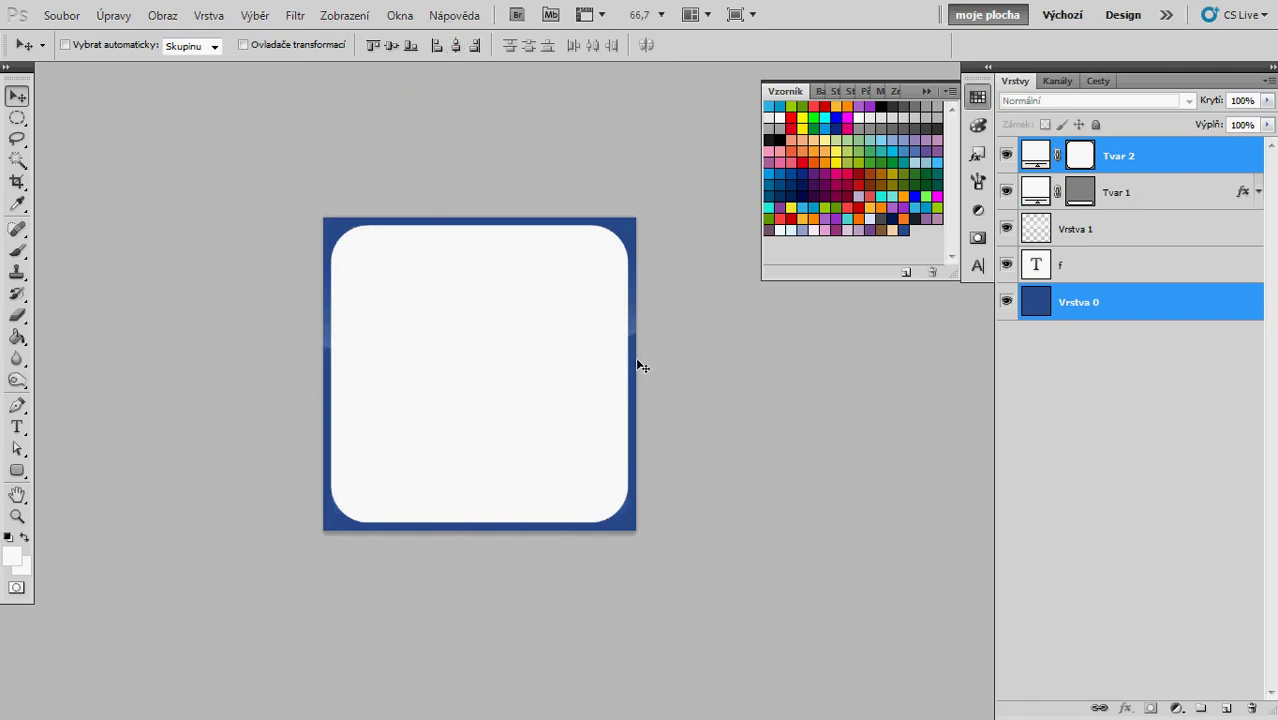
Delete the blue background outside the Tvar 2 rounded shape, leaving transparent corners
left_click(1162, 163)
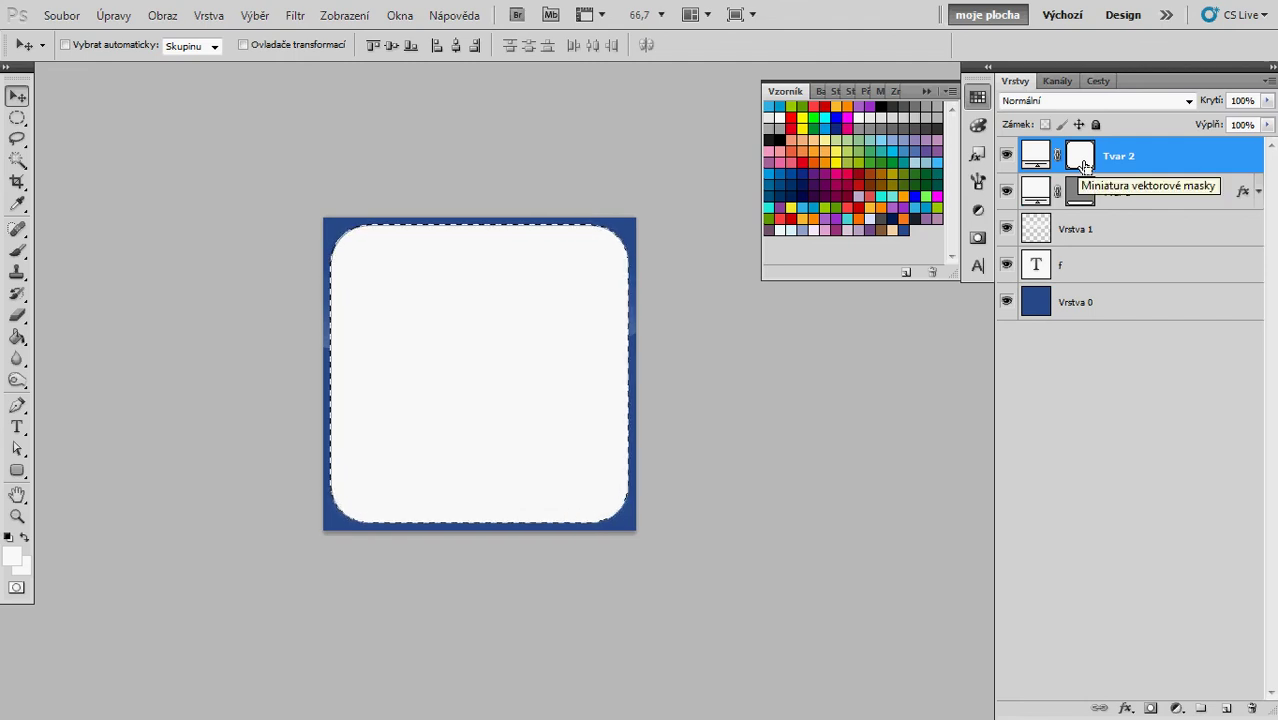
key("ctrl+shift+i")
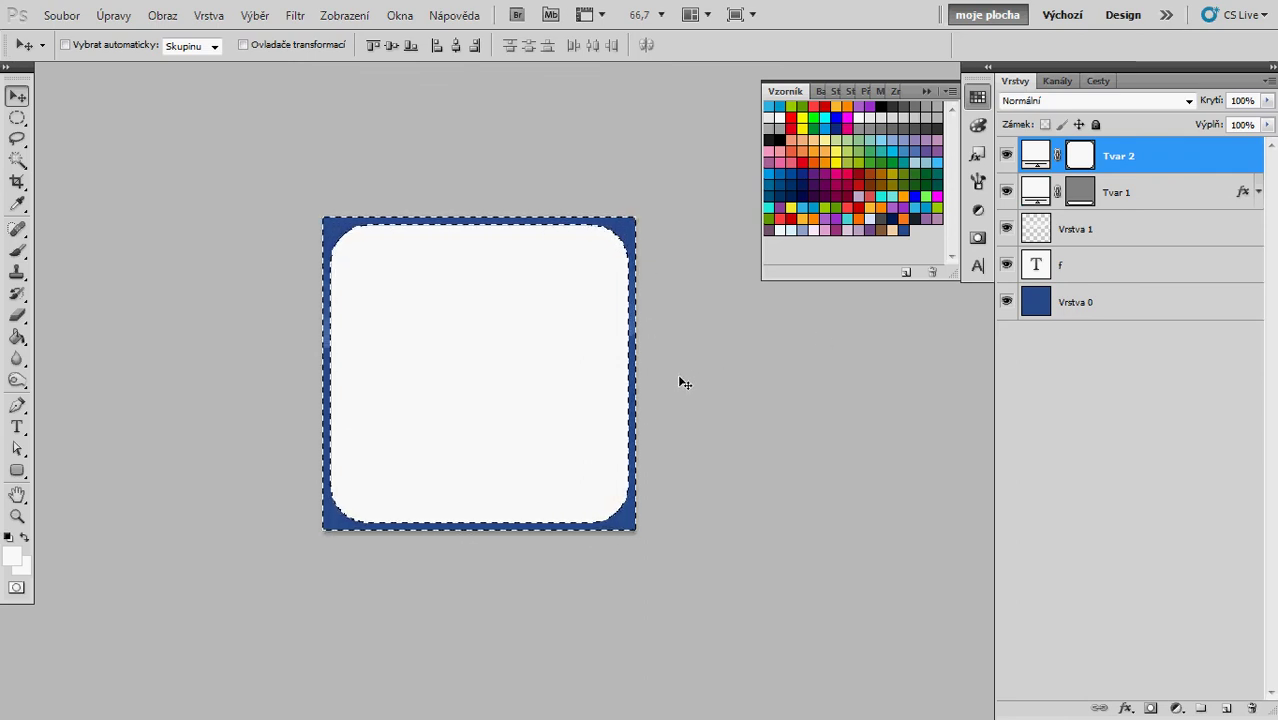
left_click(1173, 314)
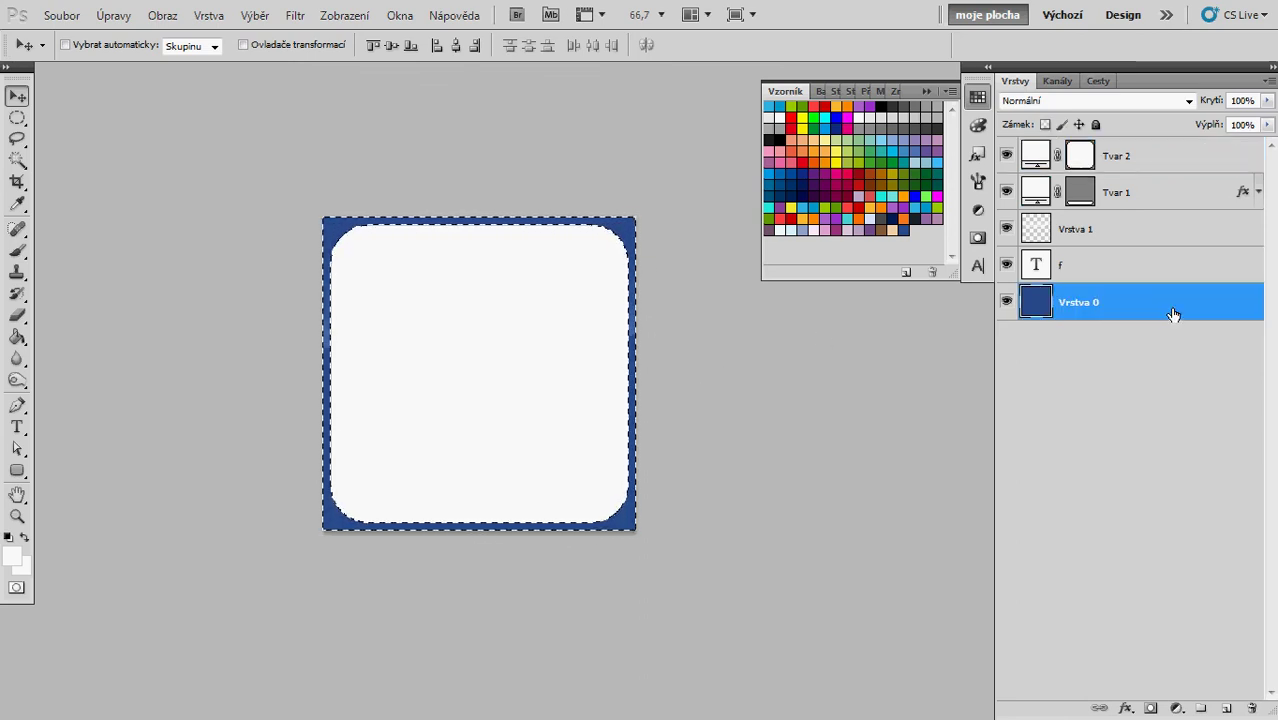
key("Delete")
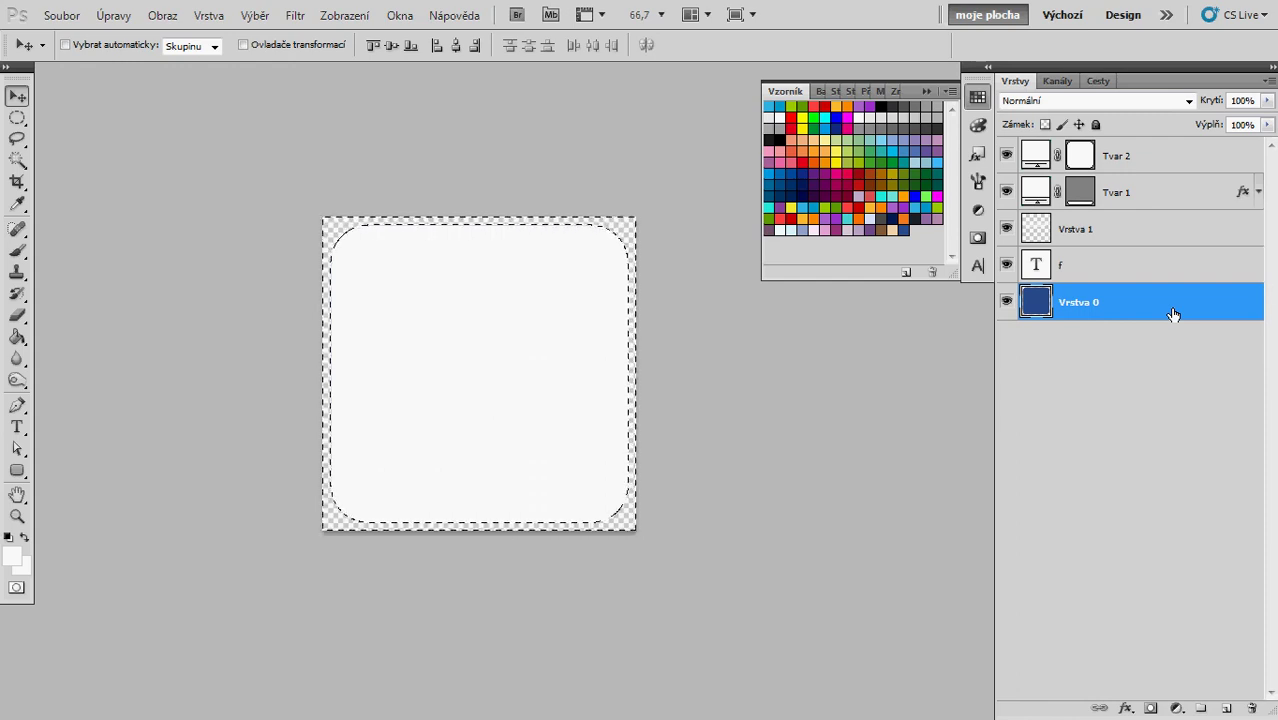
key("ctrl+d")
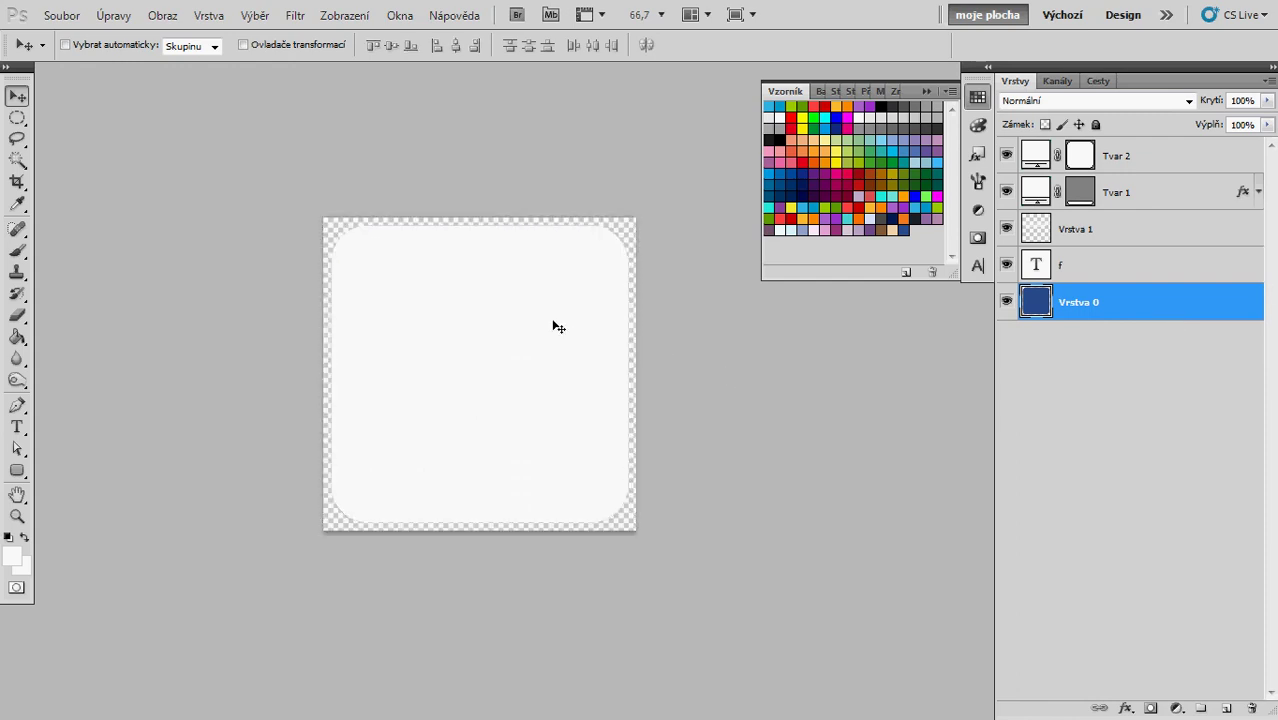
Hide the white Tvar 2 rectangle and view the icon at 100% zoom
left_click(1172, 158)
left_click(1006, 155)
left_click_drag(535, 330, 549, 326)
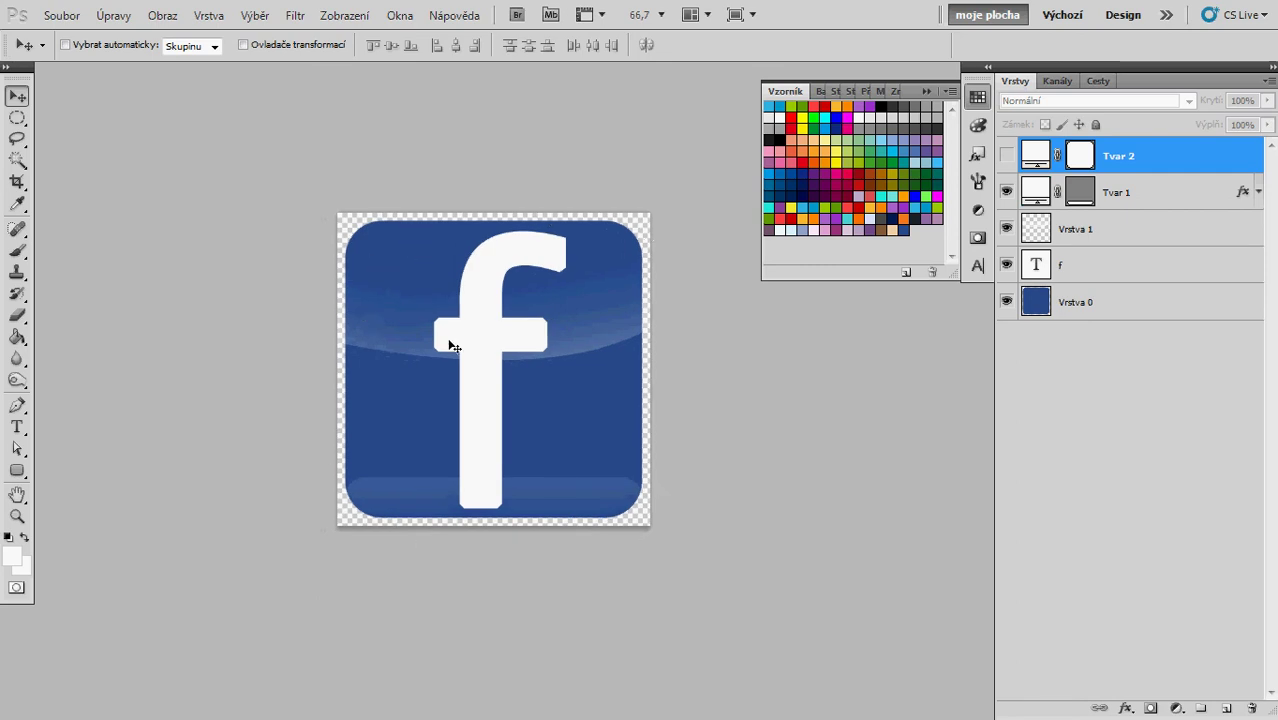
left_click_drag(465, 345, 491, 354)
key("z")
left_click(510, 358)
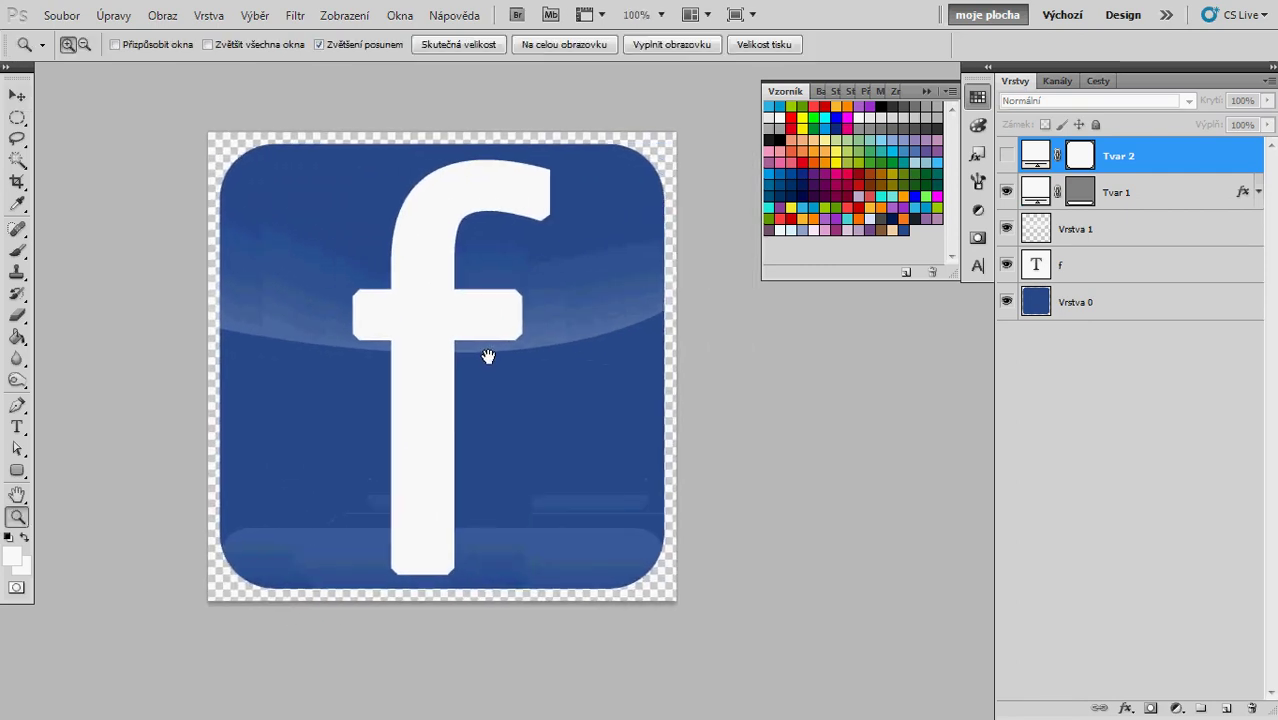
left_click(1195, 310)
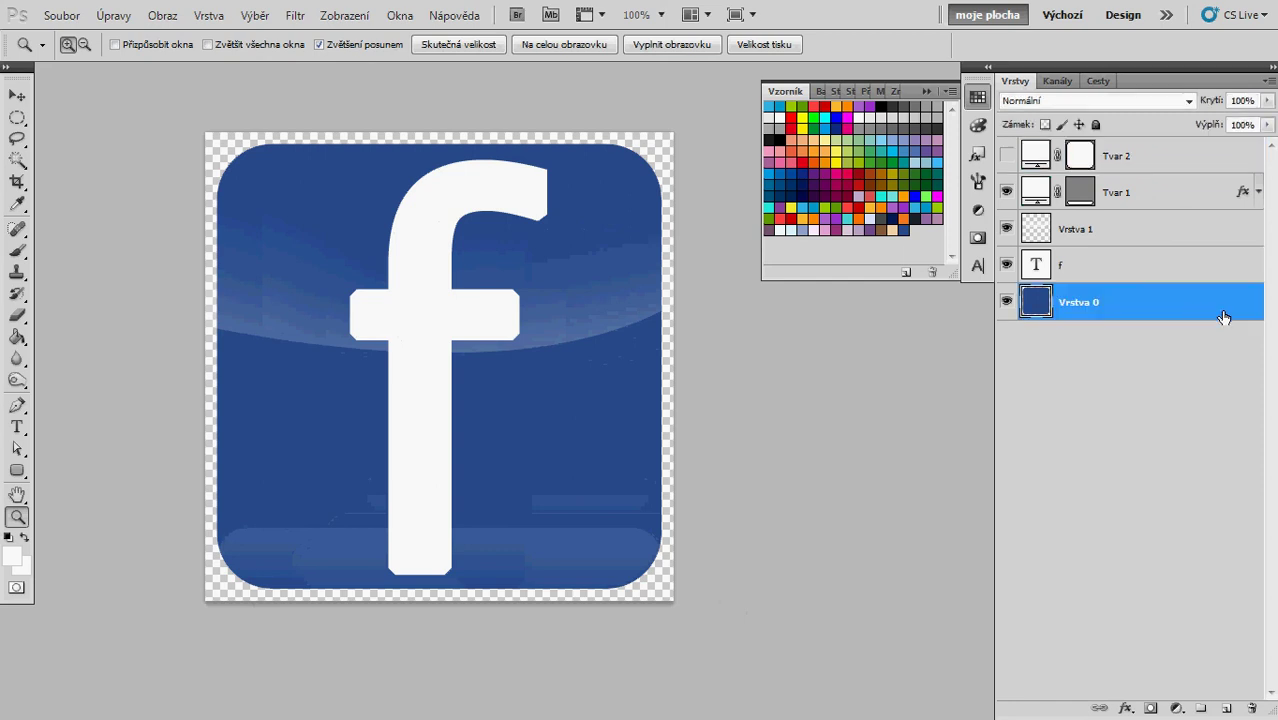
Add a drop shadow to Vrstva 0 with a 90° angle and distance 11
double_click(1220, 310)
left_click_drag(955, 230, 1013, 252)
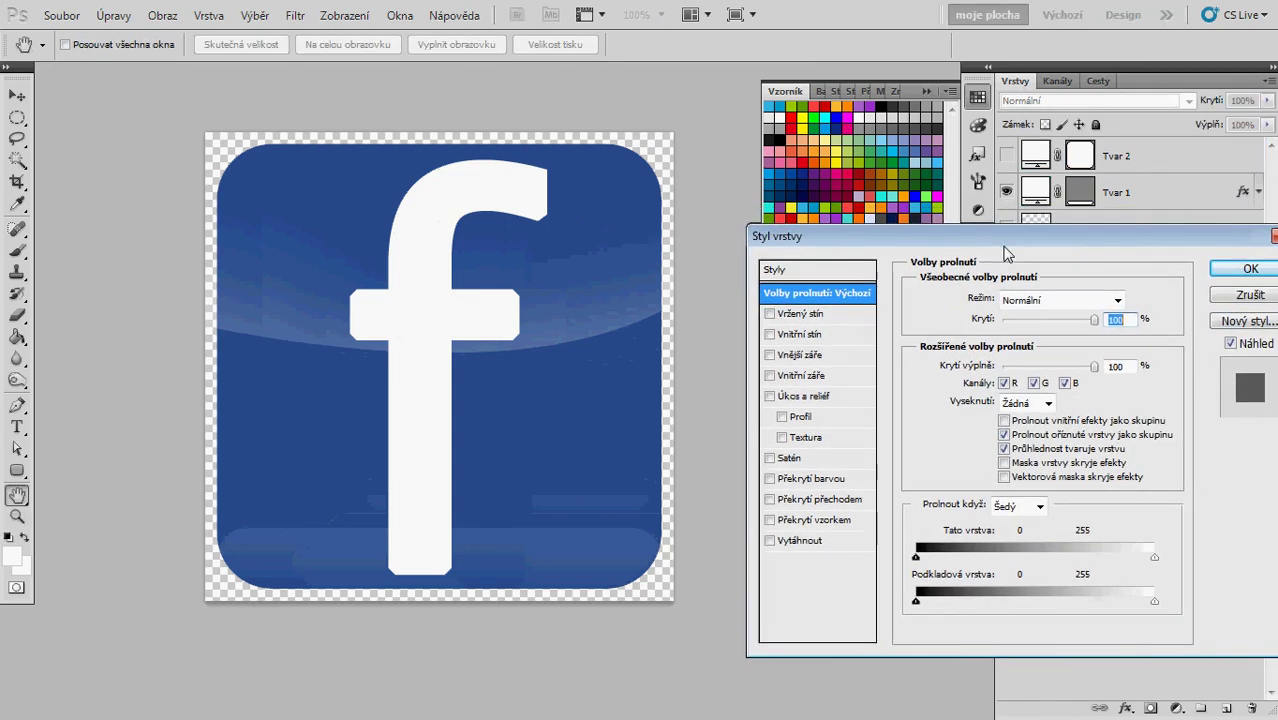
left_click(810, 316)
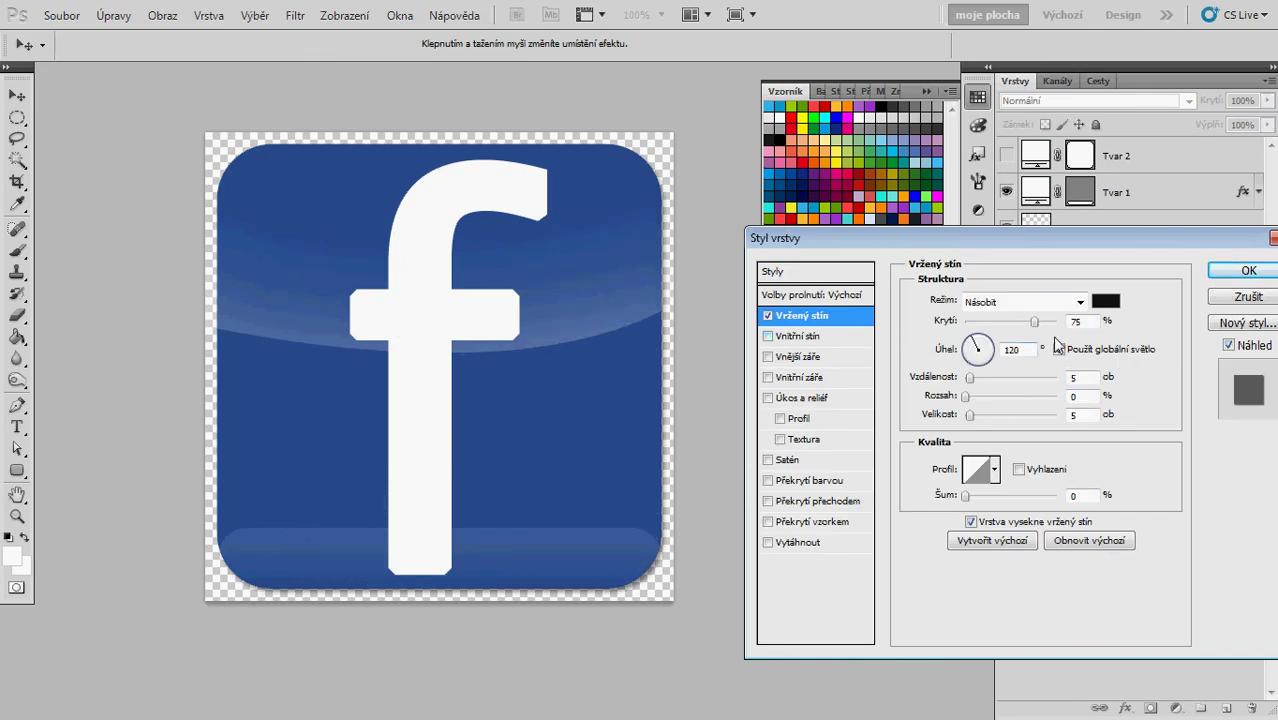
left_click(1010, 350)
type("90")
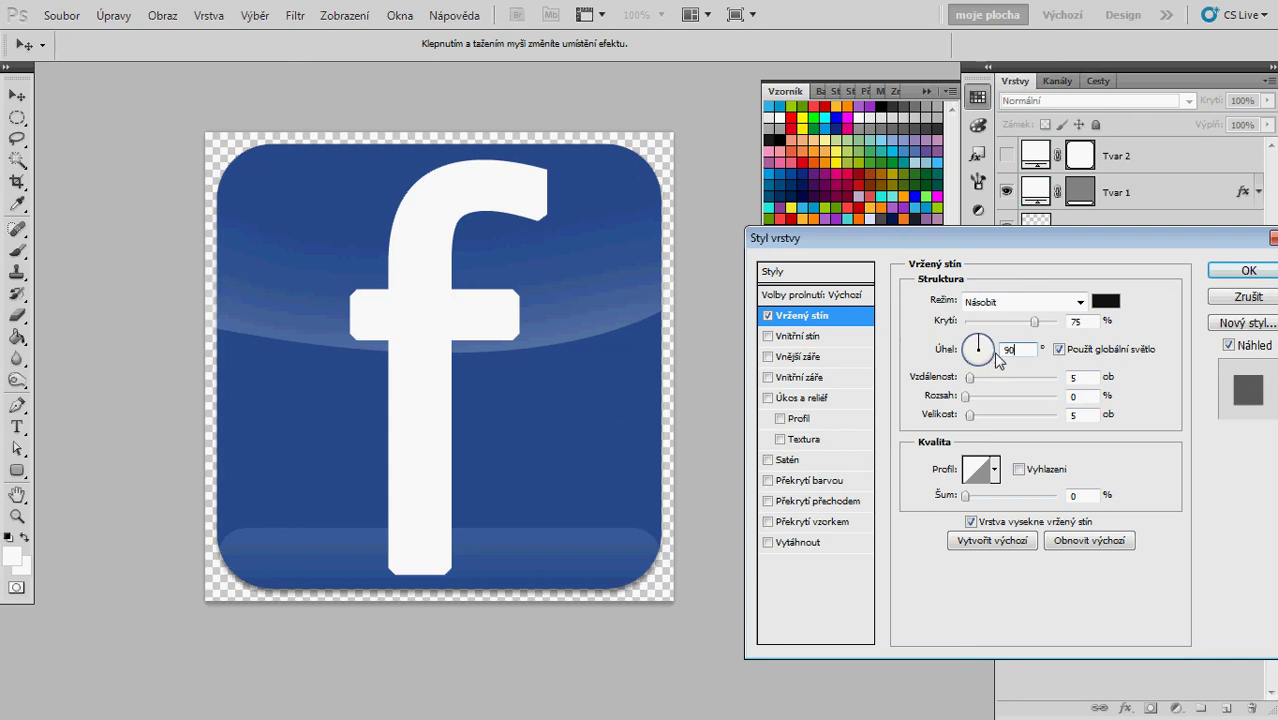
left_click_drag(972, 380, 976, 382)
type("55")
key("BackSpace")
type("2")
key("BackSpace")
type("5")
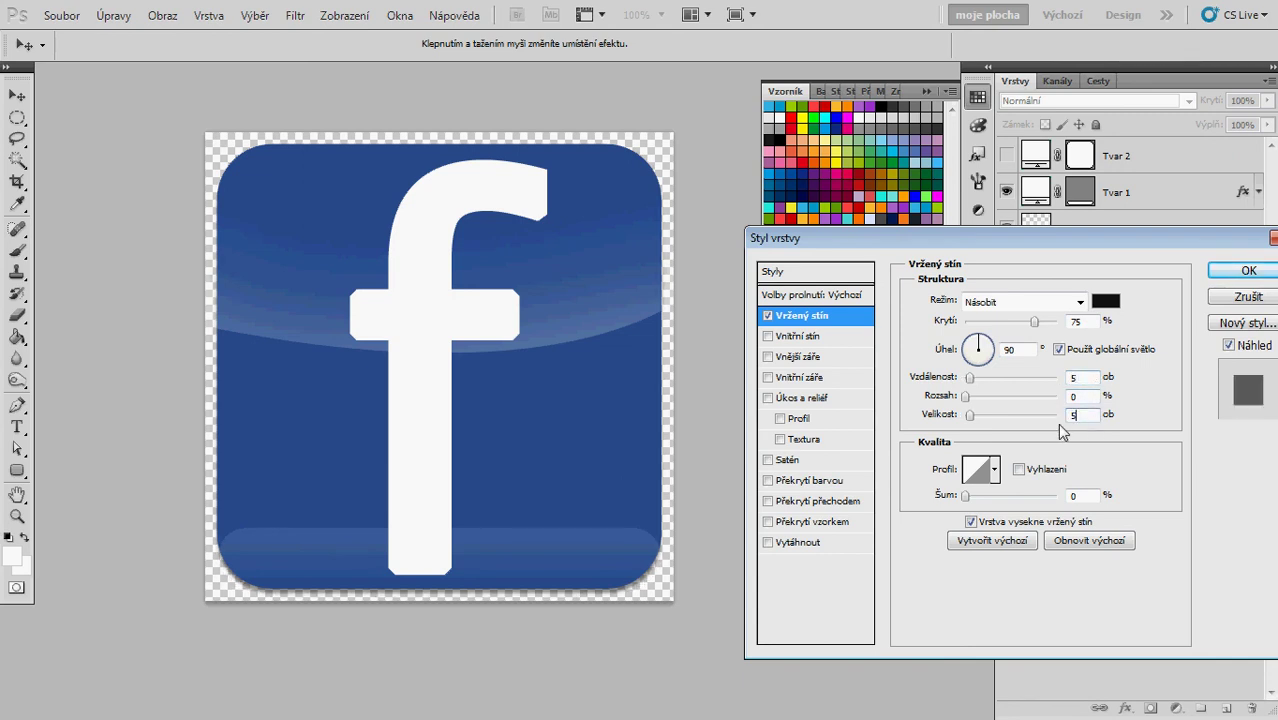
Add a Bevel and Emboss with Inner Bevel style, Hard technique and size 4 px
left_click(801, 399)
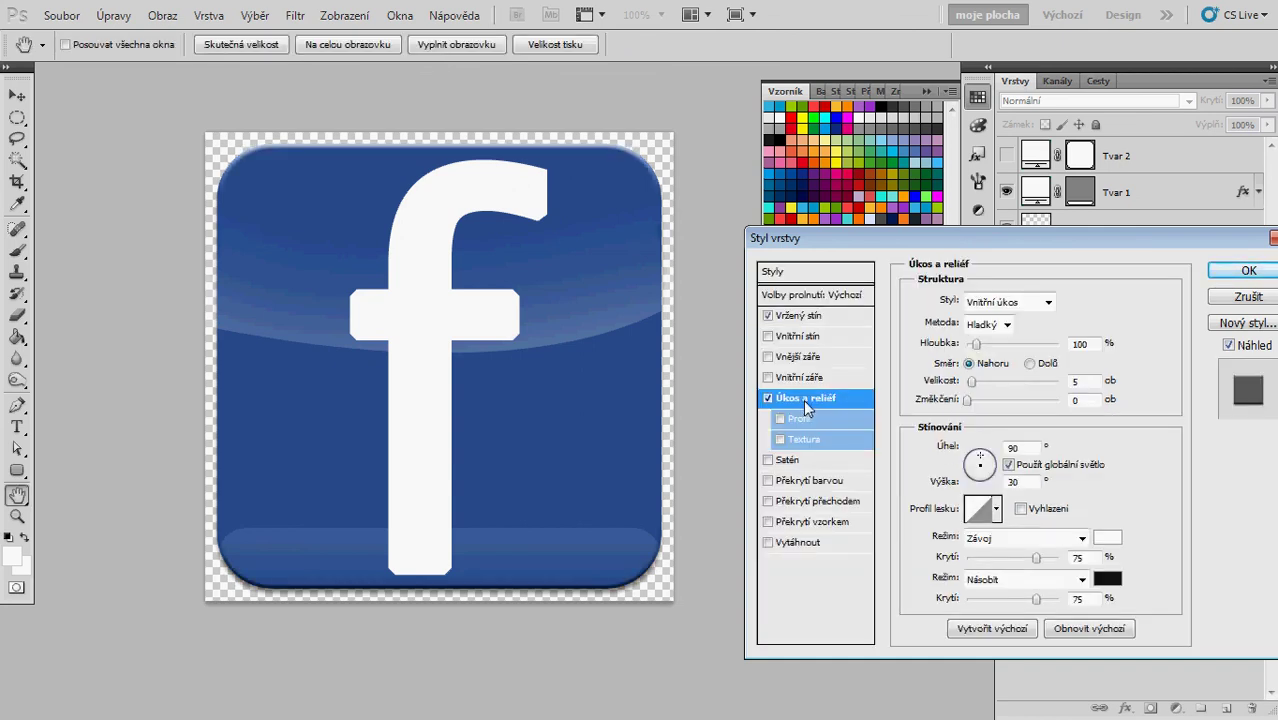
left_click(1010, 303)
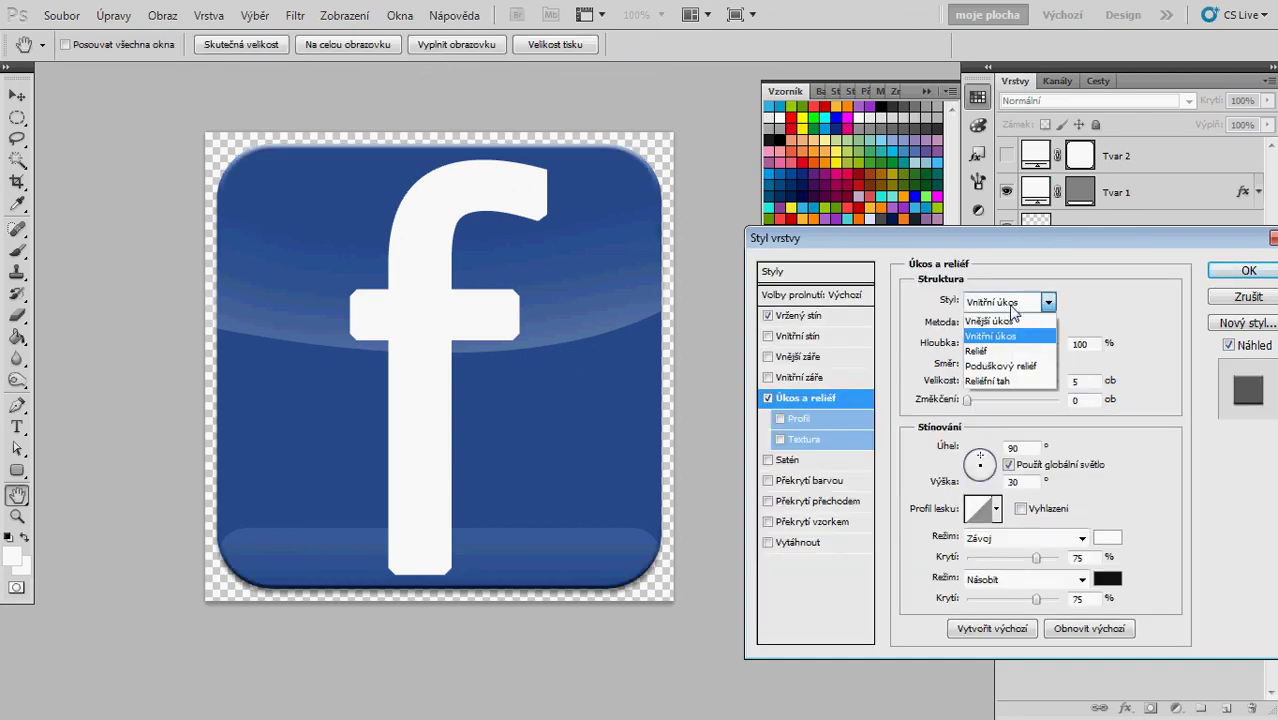
left_click(1012, 305)
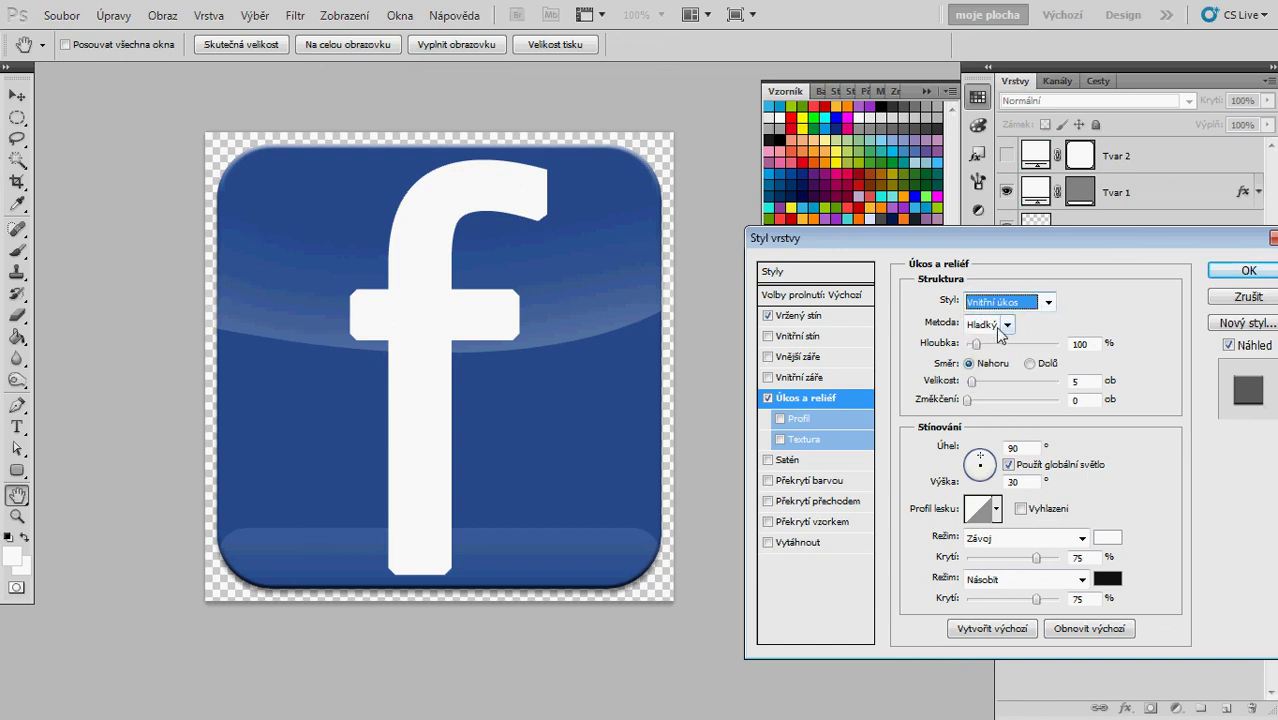
left_click(1007, 325)
left_click(992, 360)
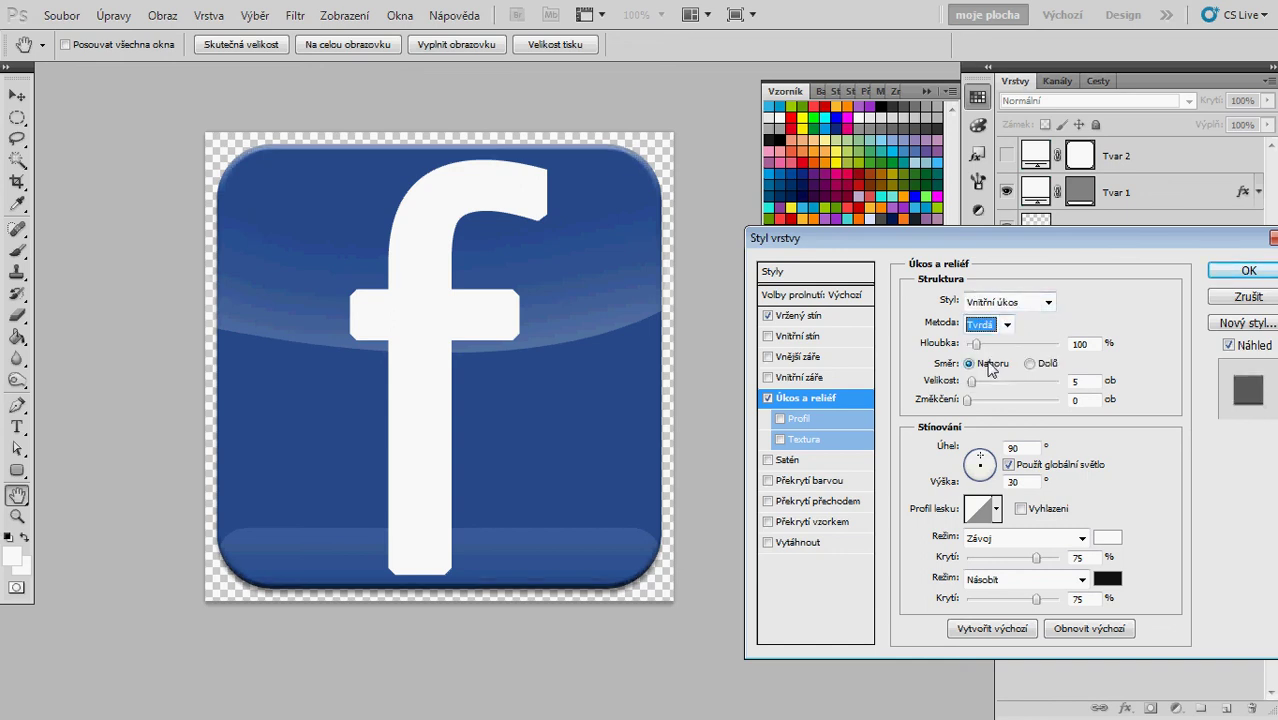
double_click(1080, 382)
type("1")
type("2")
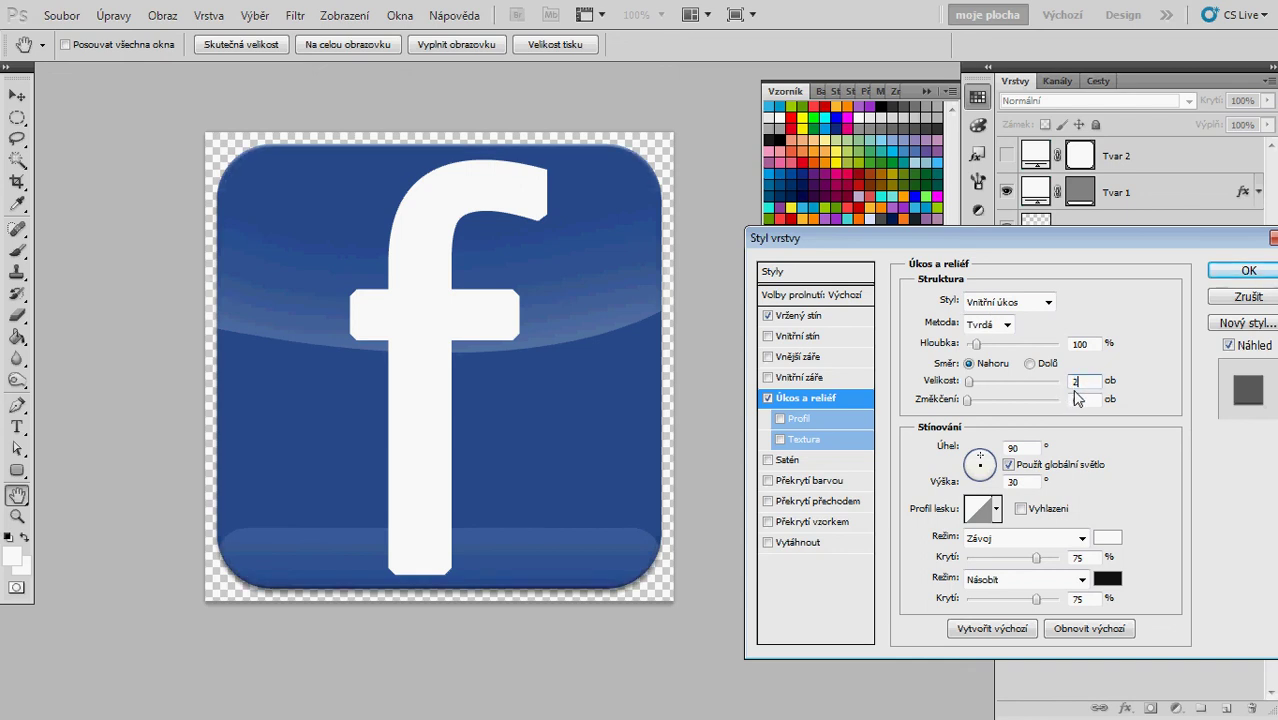
key("Down")
double_click(1074, 382)
type("4")
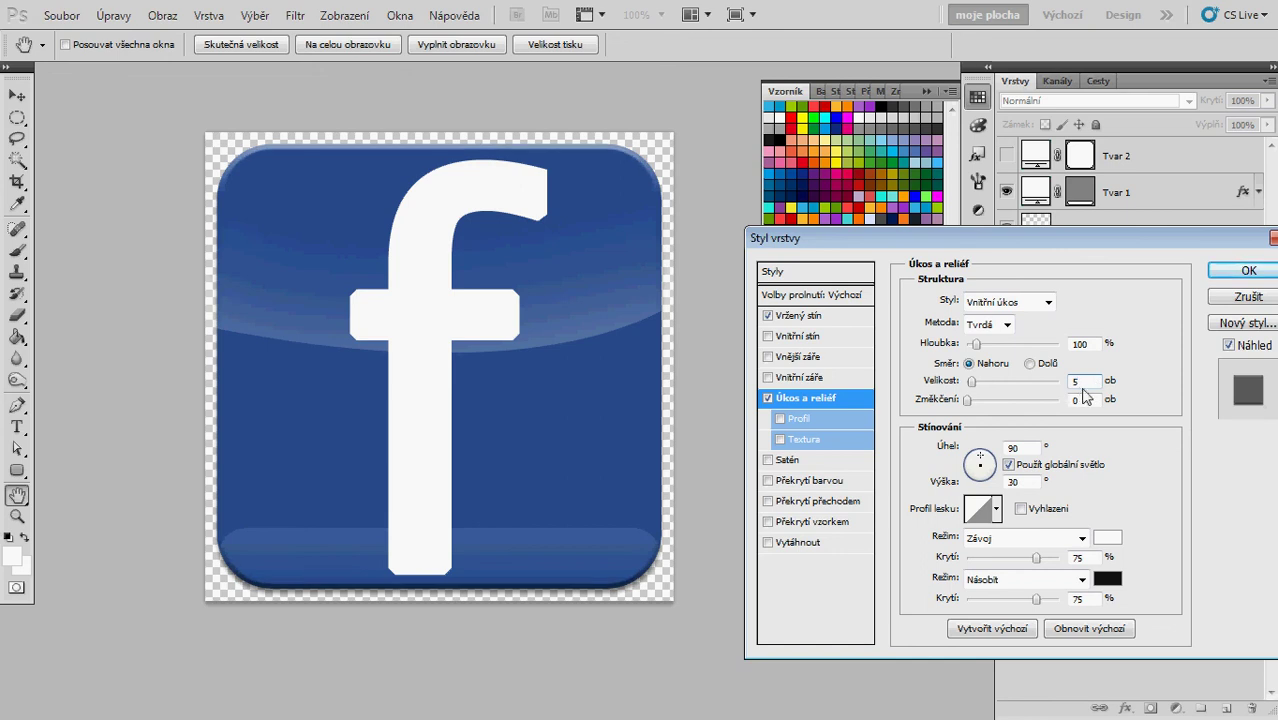
left_click_drag(1048, 244, 1013, 238)
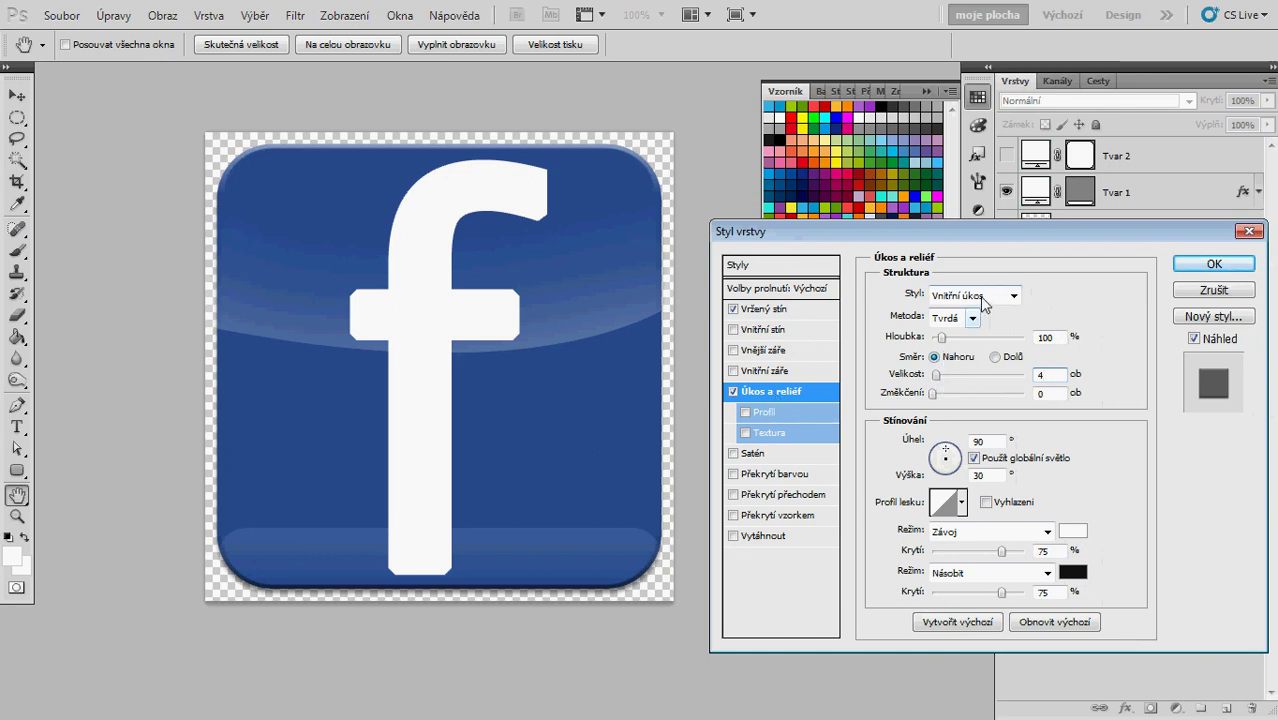
Apply the layer styles, then set the shine to 30% and glare band to 40% opacity
left_click(1212, 263)
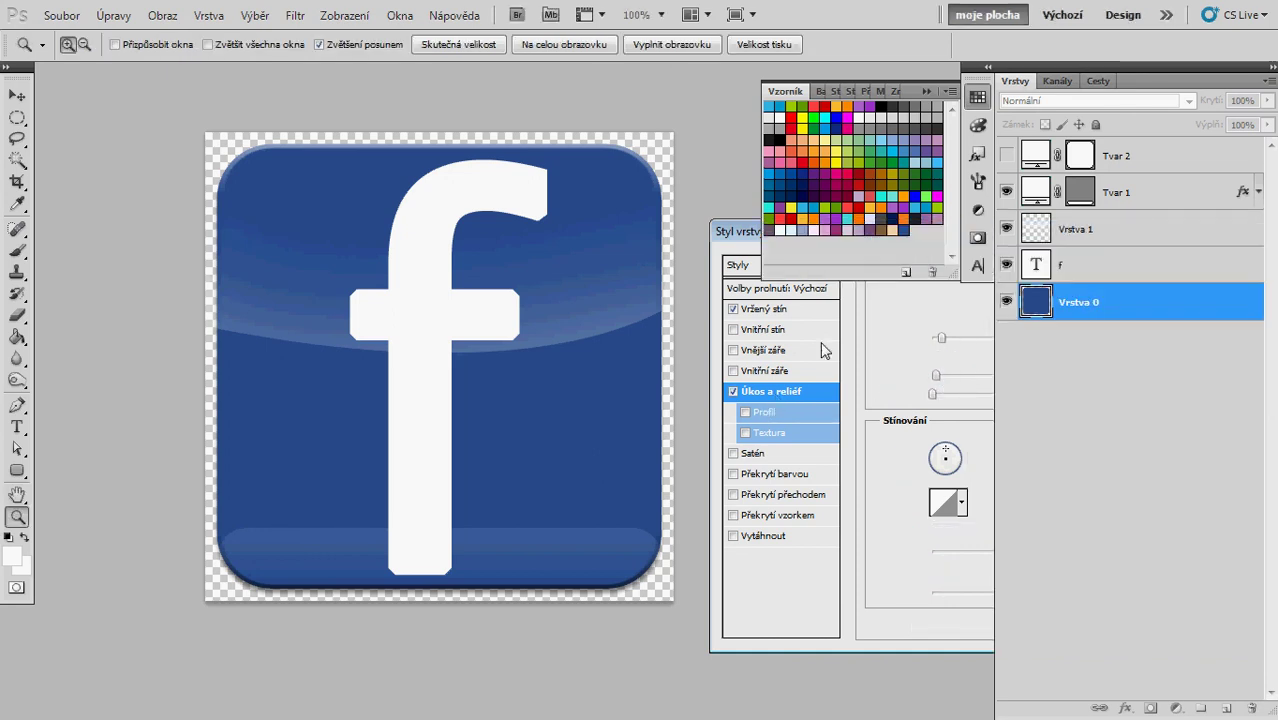
left_click_drag(520, 366, 553, 386)
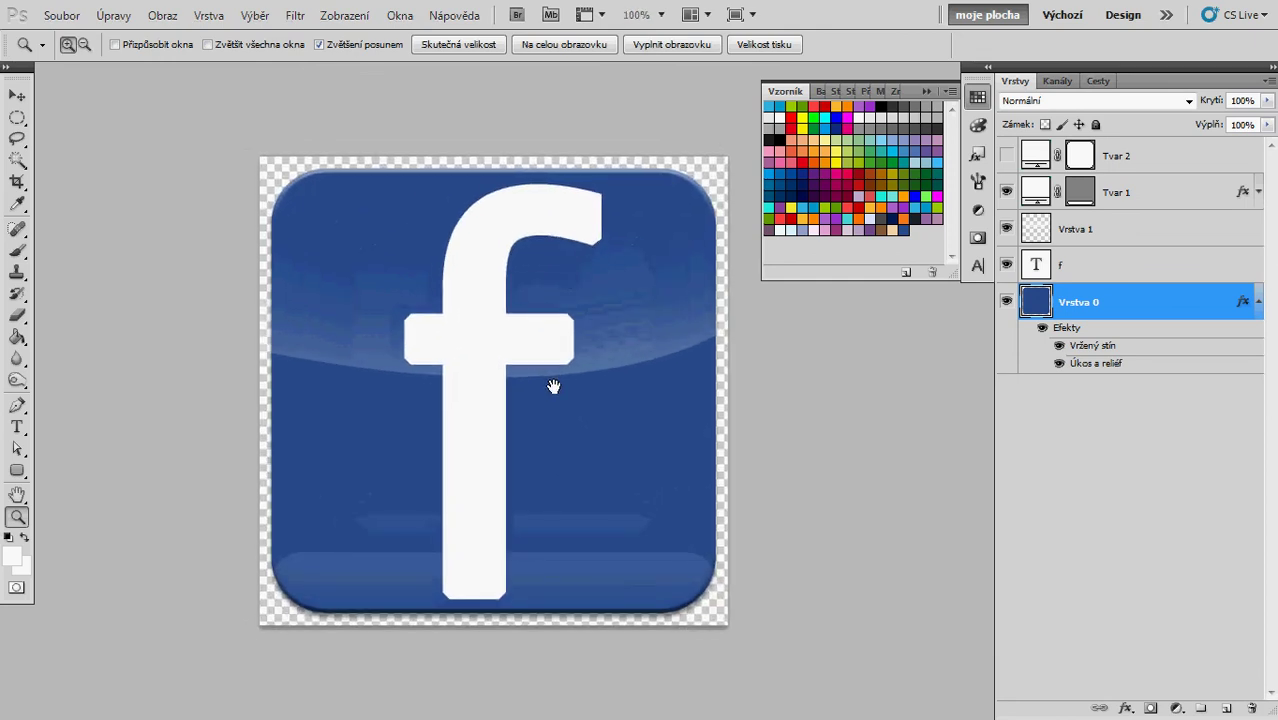
left_click(1162, 234)
key("3")
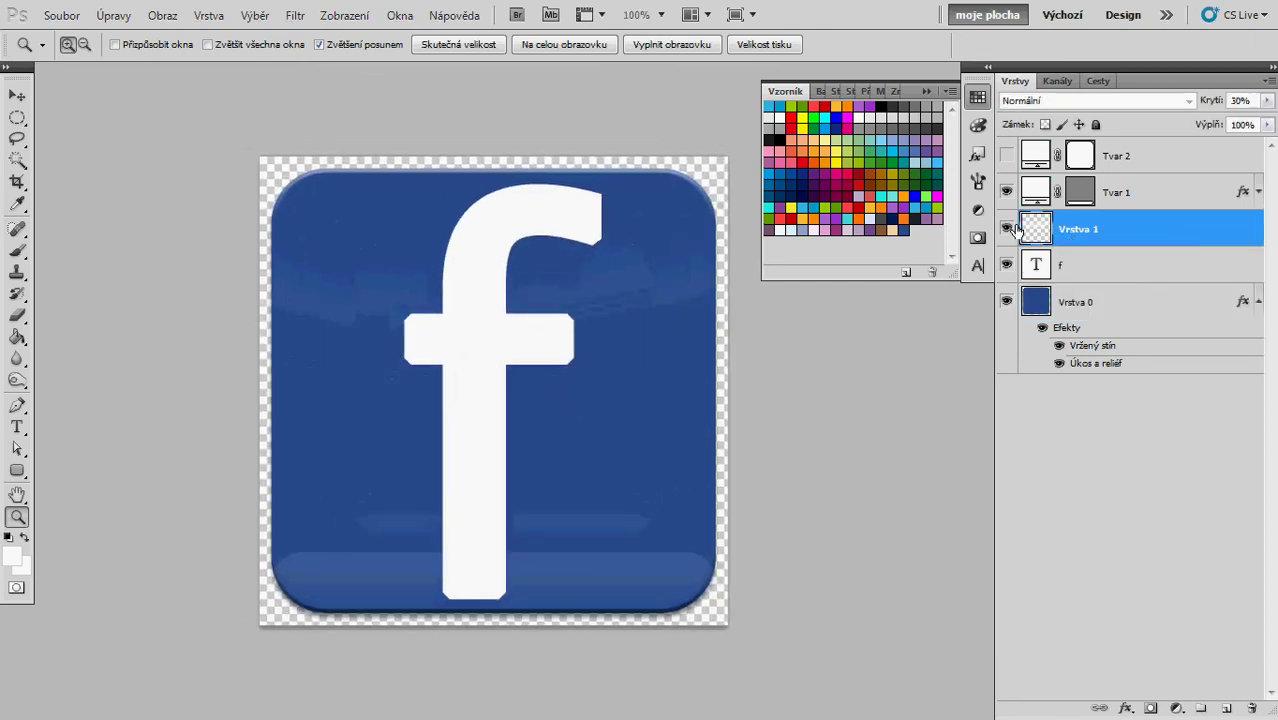
left_click(1155, 205)
key("4")
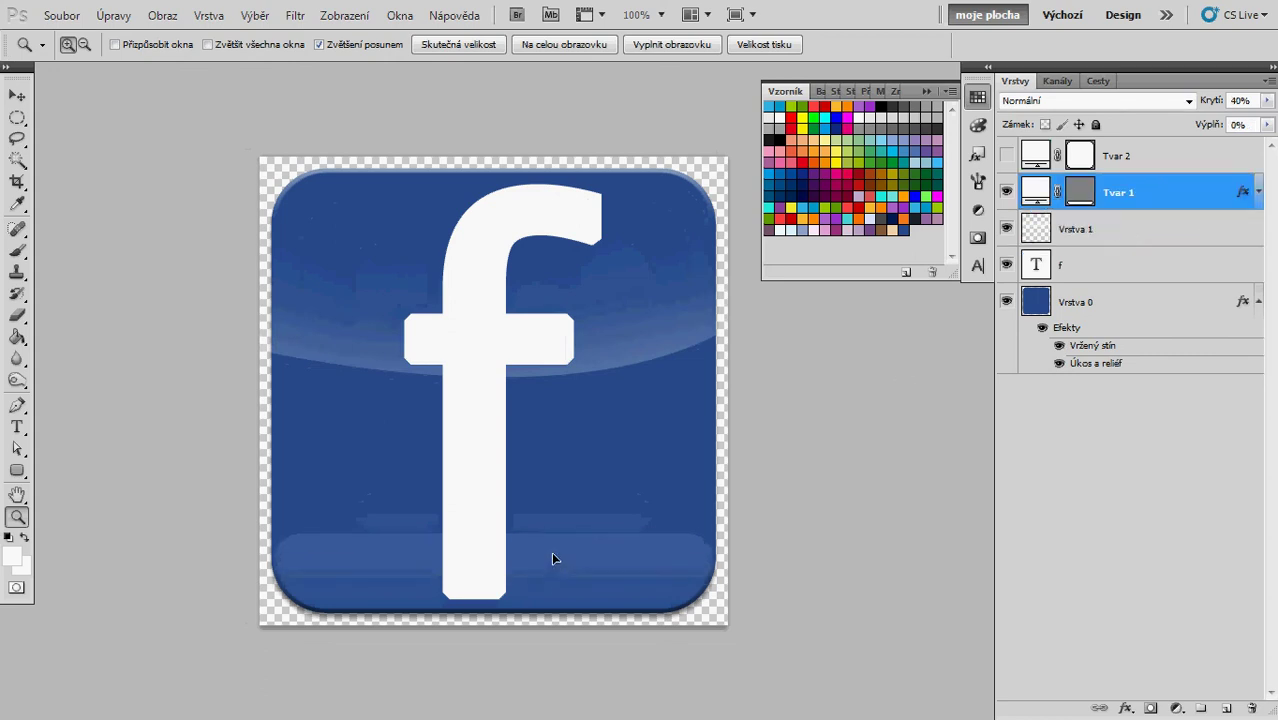
Narrow the glare band and centre it horizontally on Vrstva 0
key("ctrl+t")
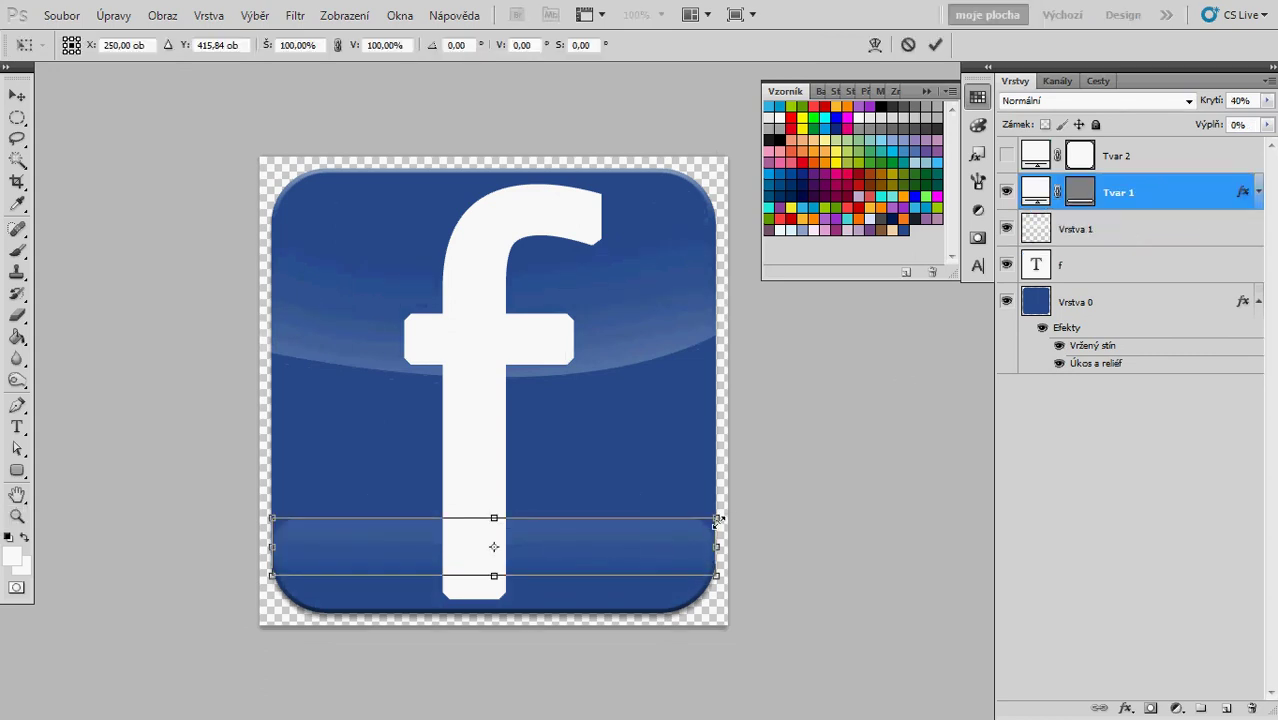
left_click_drag(716, 521, 685, 528)
key("Return")
key("z")
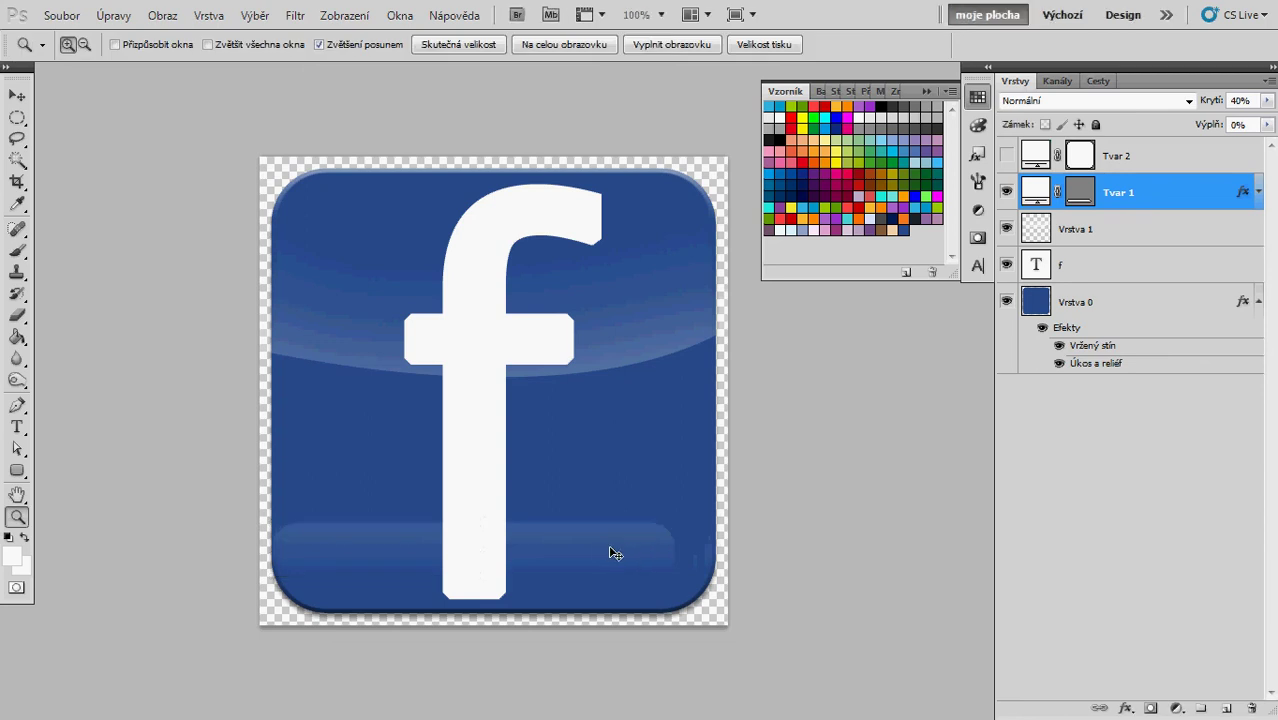
left_click(1166, 312, "ctrl")
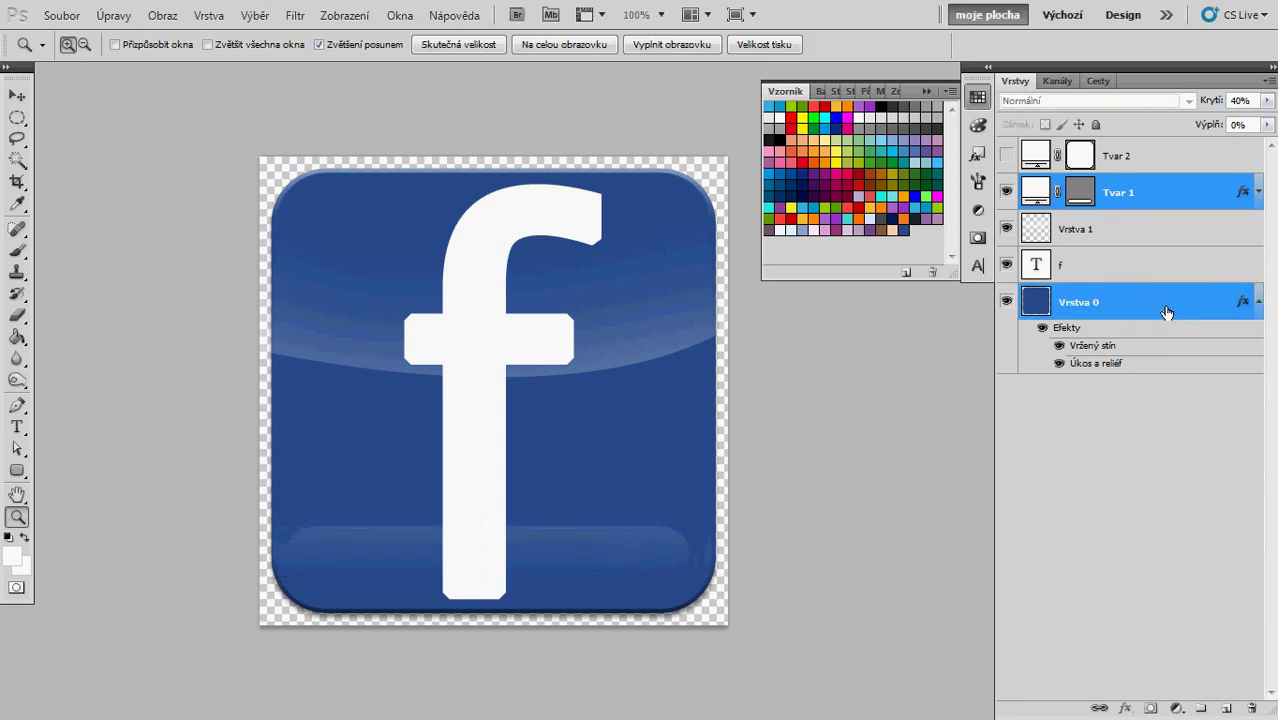
key("v")
left_click(455, 46)
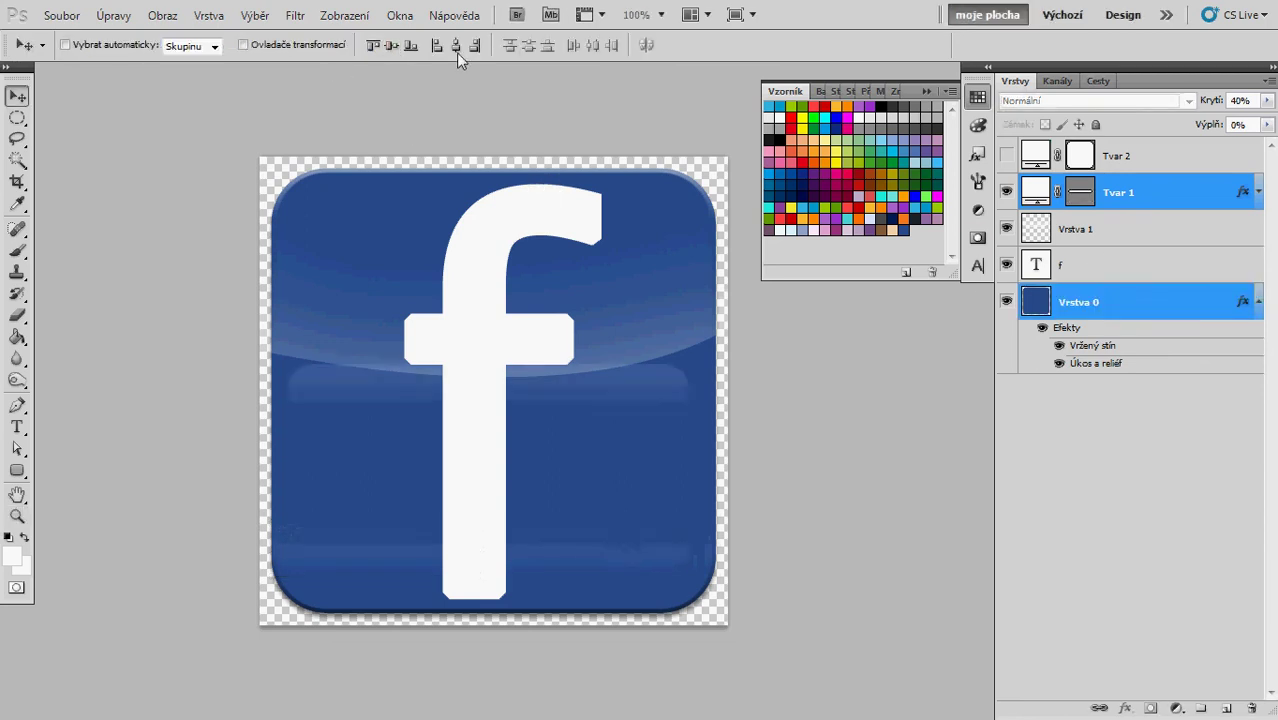
key("shift+Down")
key("shift+Down")
key("shift+Down")
key("shift+Down")
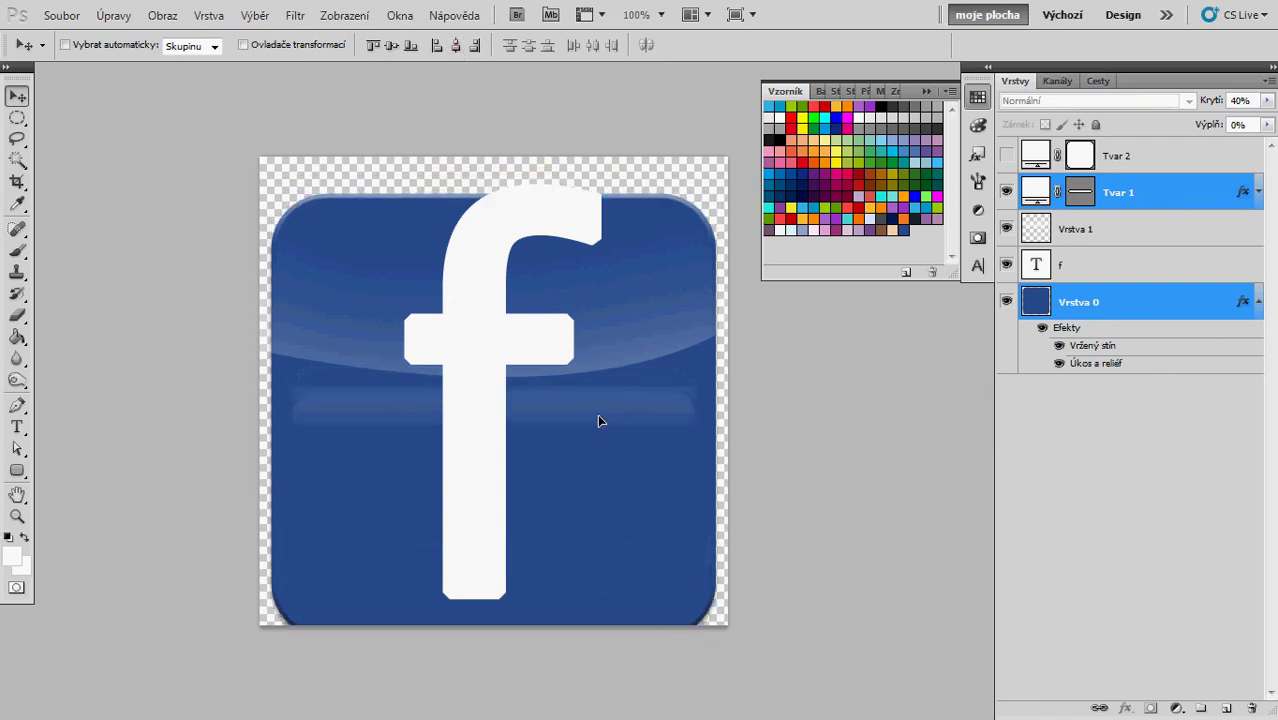
key("shift+Up")
key("shift+Up")
key("shift+Up")
key("shift+Up")
Move the glare band down near the bottom of the icon
left_click(1155, 200)
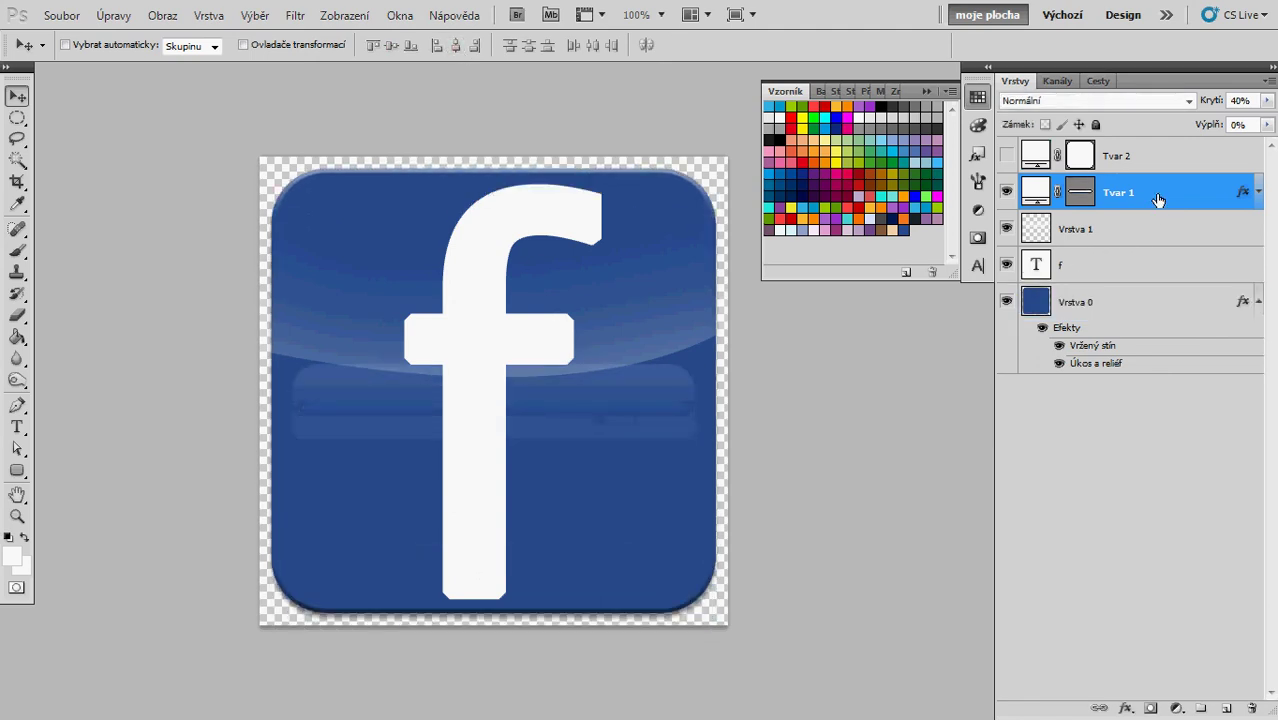
mouse_move(537, 400)
left_mouse_down()
mouse_move(548, 475)
mouse_move(536, 572)
left_mouse_up()
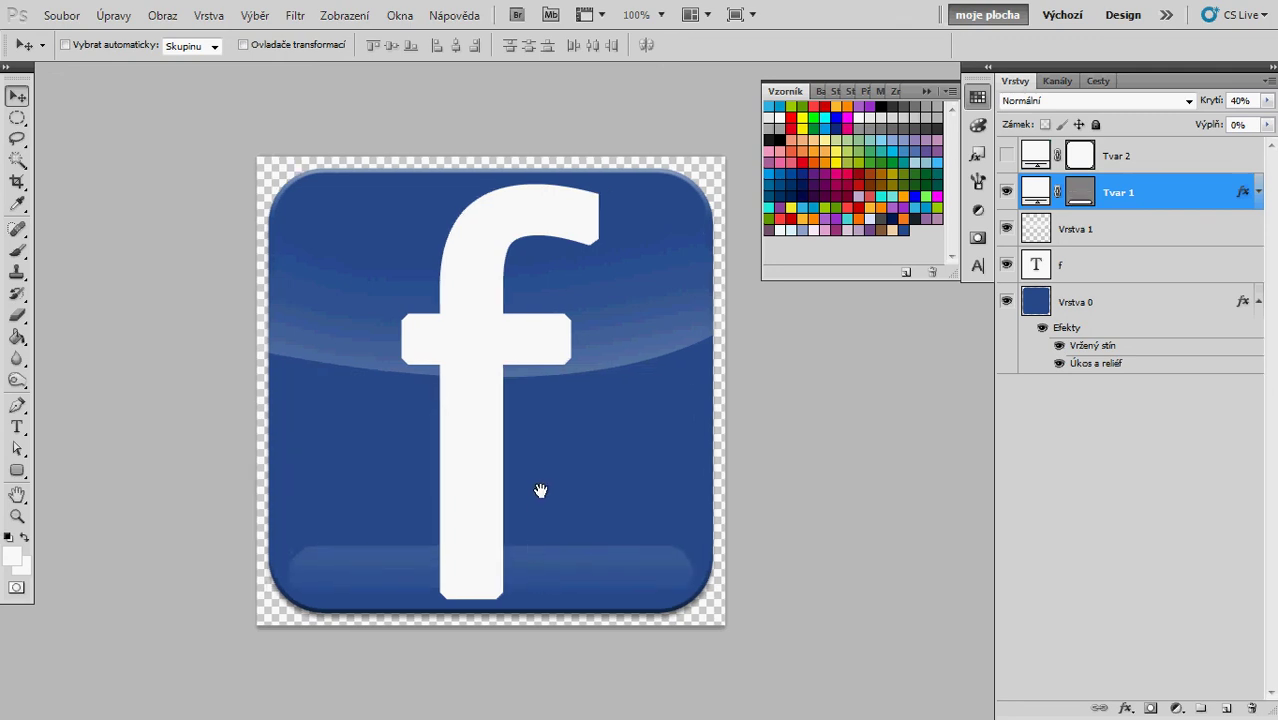
key("z")
key("v")
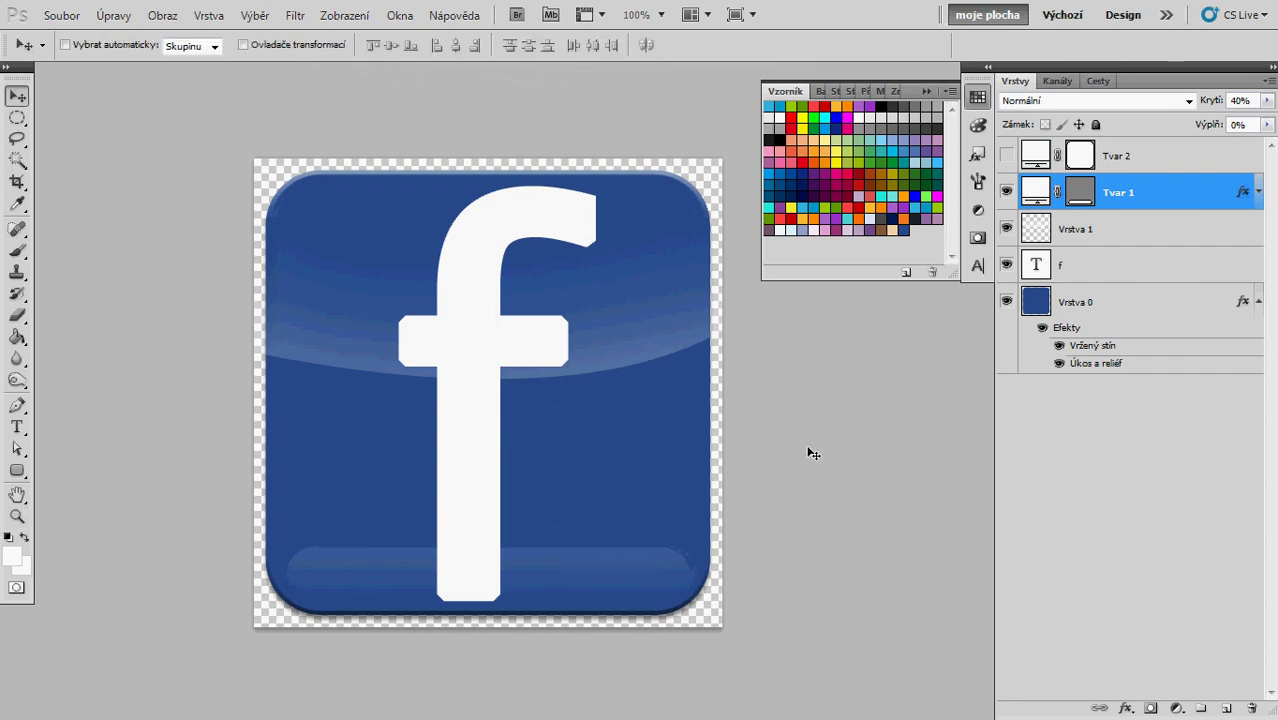
left_click(1137, 276)
Align the f layer's horizontal centre with Vrstva 0, leaving f selected alone
left_click(1151, 316, "shift")
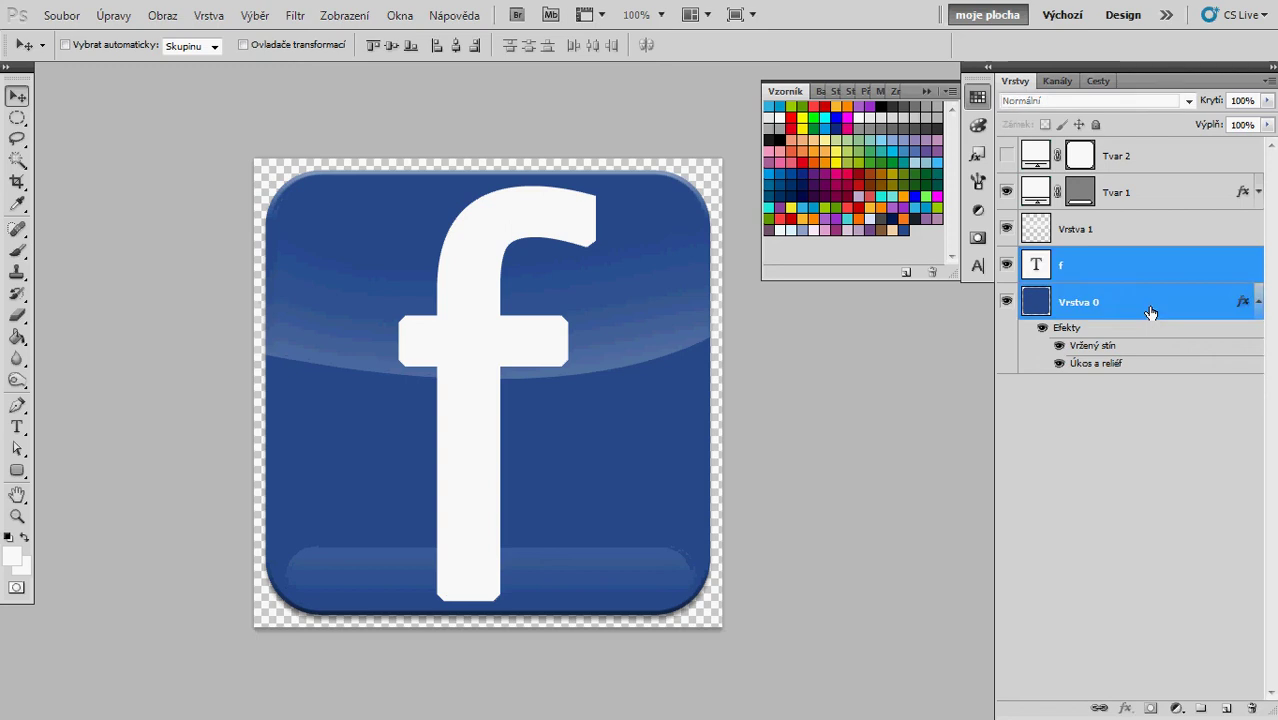
left_click(454, 47)
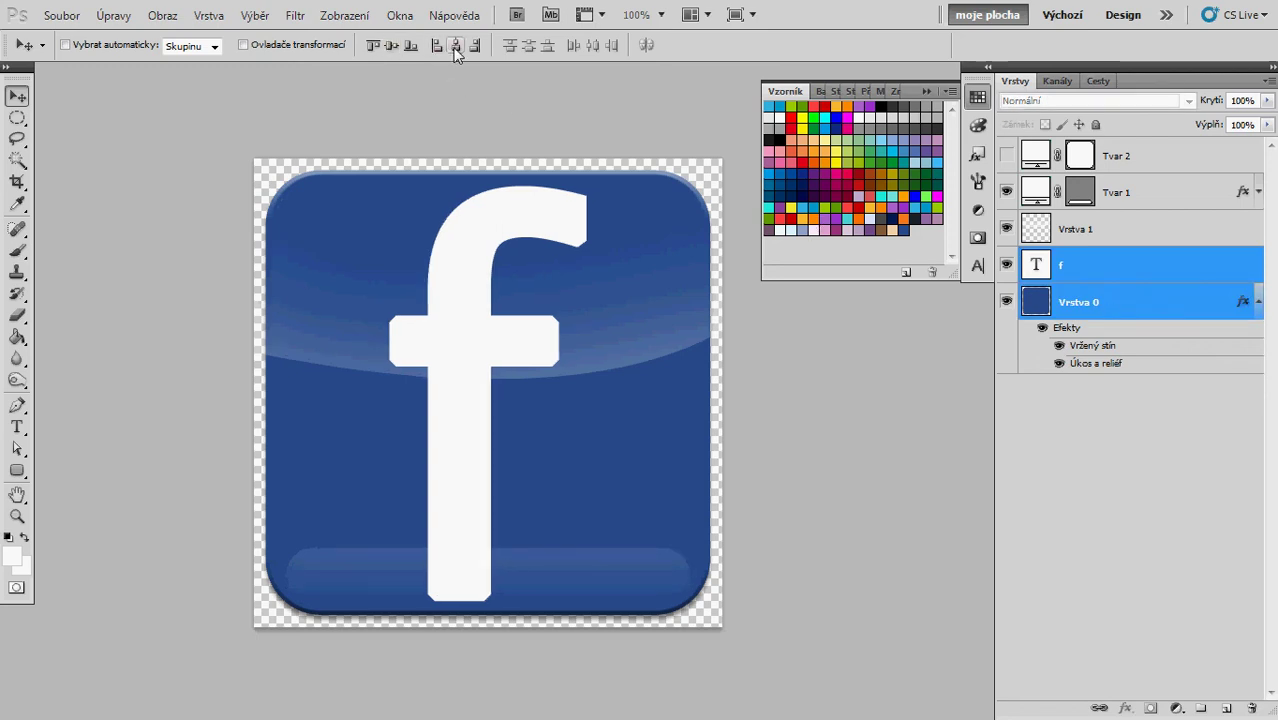
left_click(1140, 273)
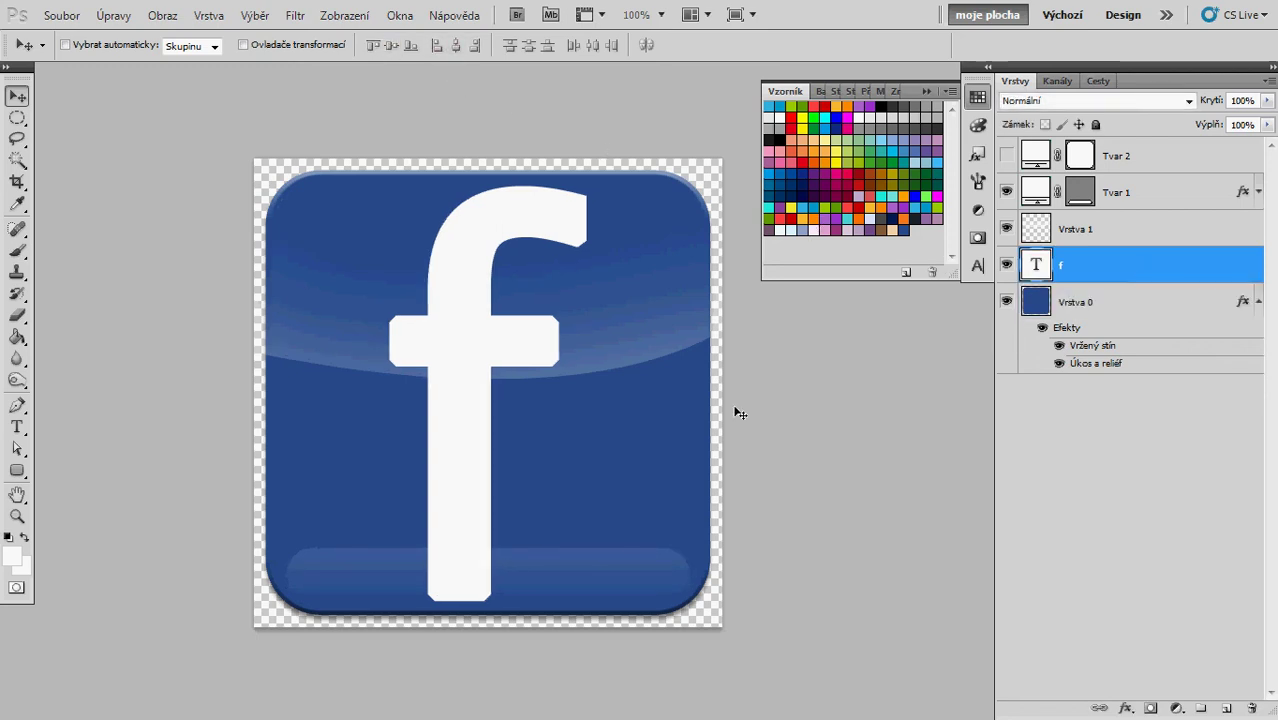